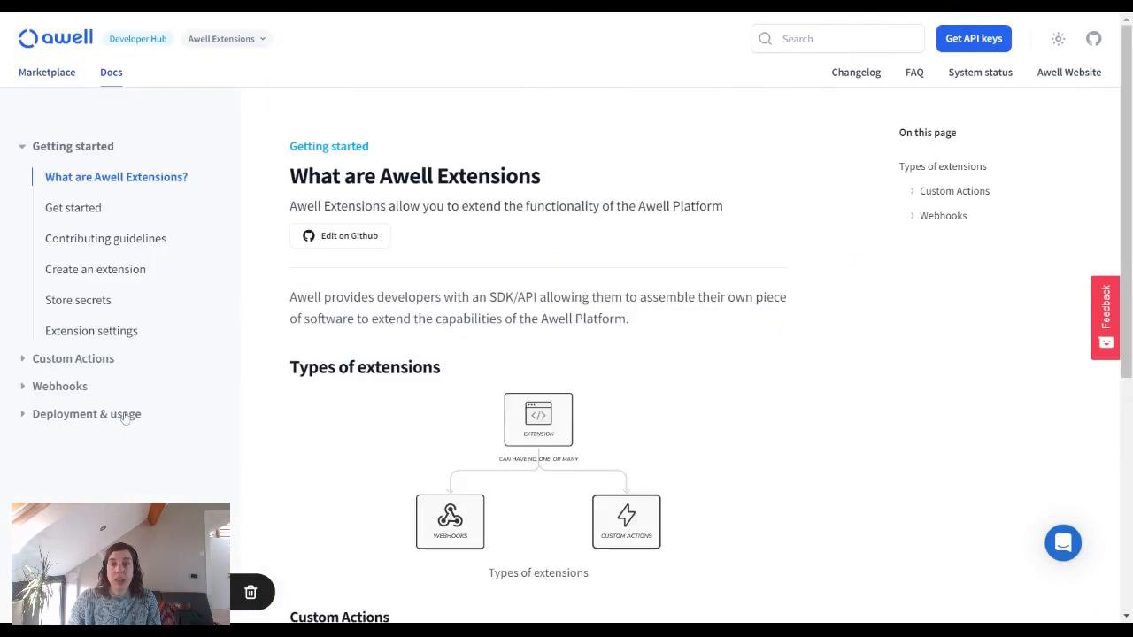
Step: Create a new onboarding care flow with the pasted name
scroll(864, 403, "down", 3)
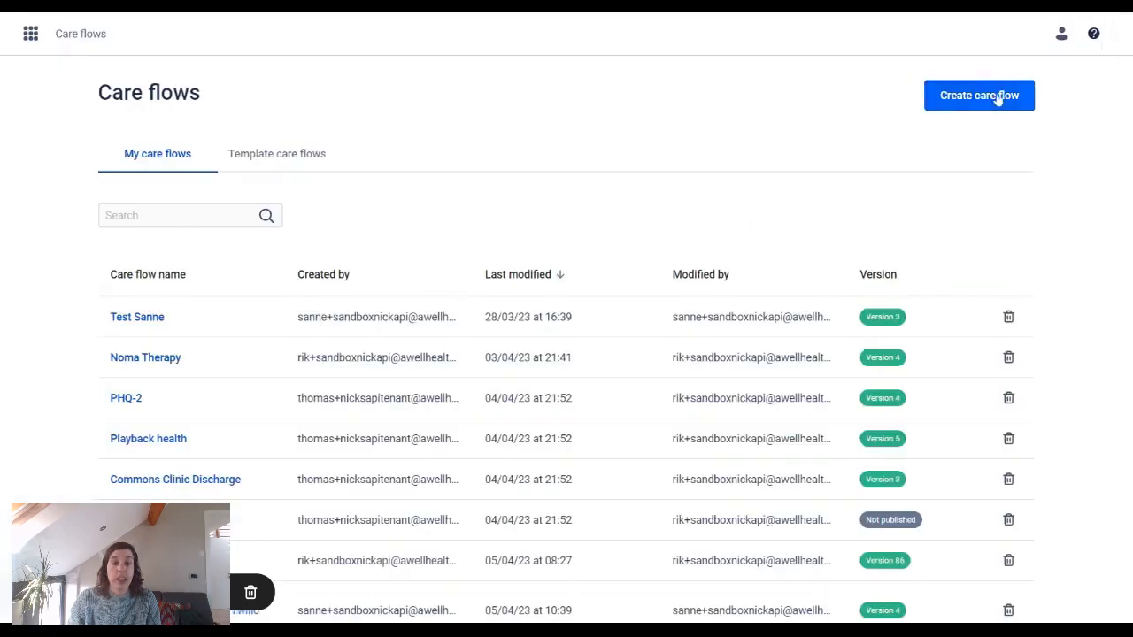
left_click(998, 93)
type("Integrate Awell, Healthie, and SendGrid in a no-code fashion")
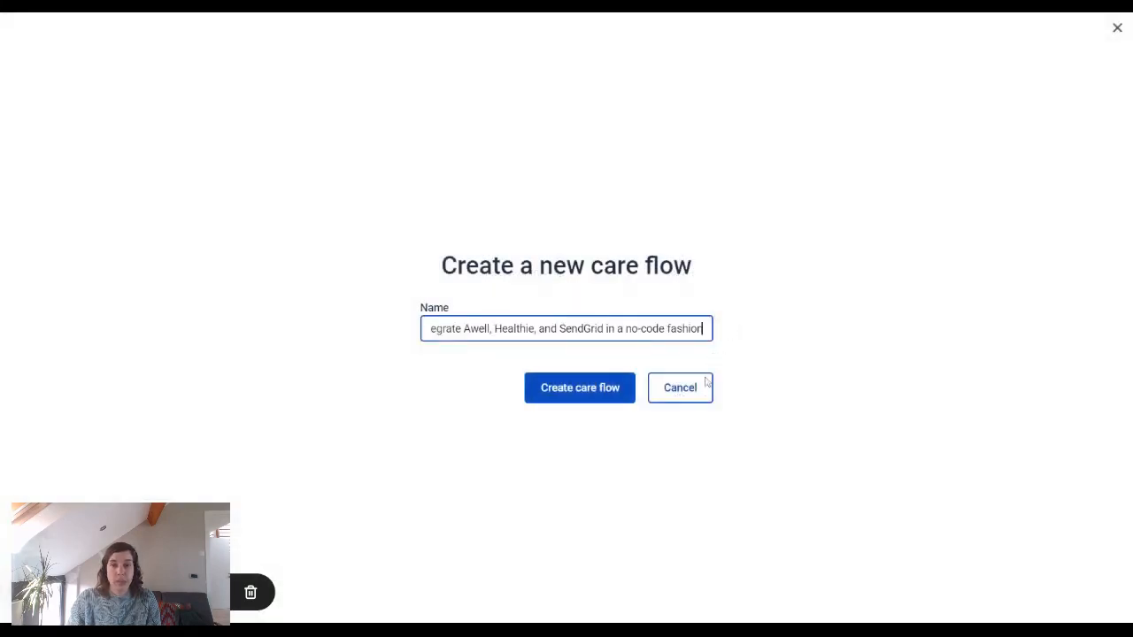
left_click(604, 397)
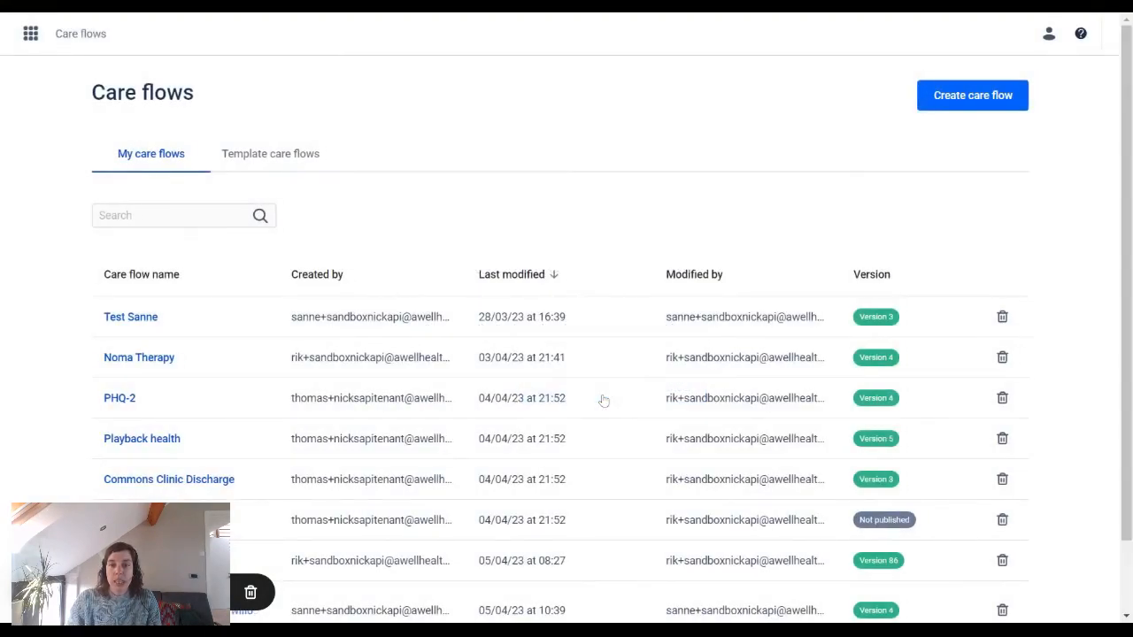
Step: Configure the Sendgrid extension with the API key, sender email and sender name 'Your care organization', and save
left_click(535, 195)
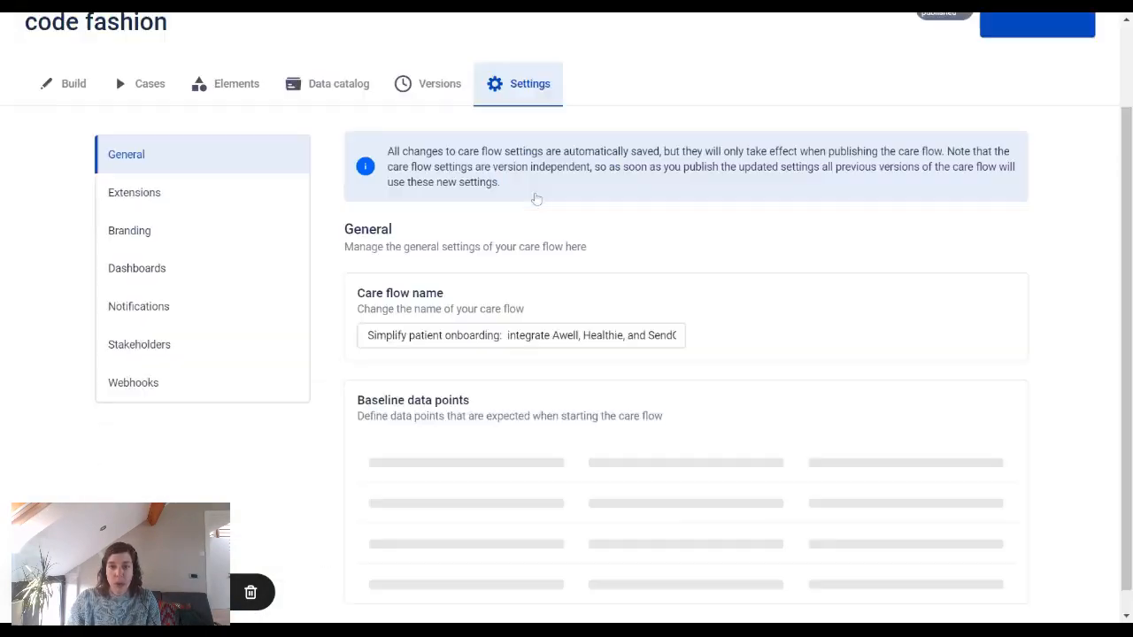
left_click(221, 218)
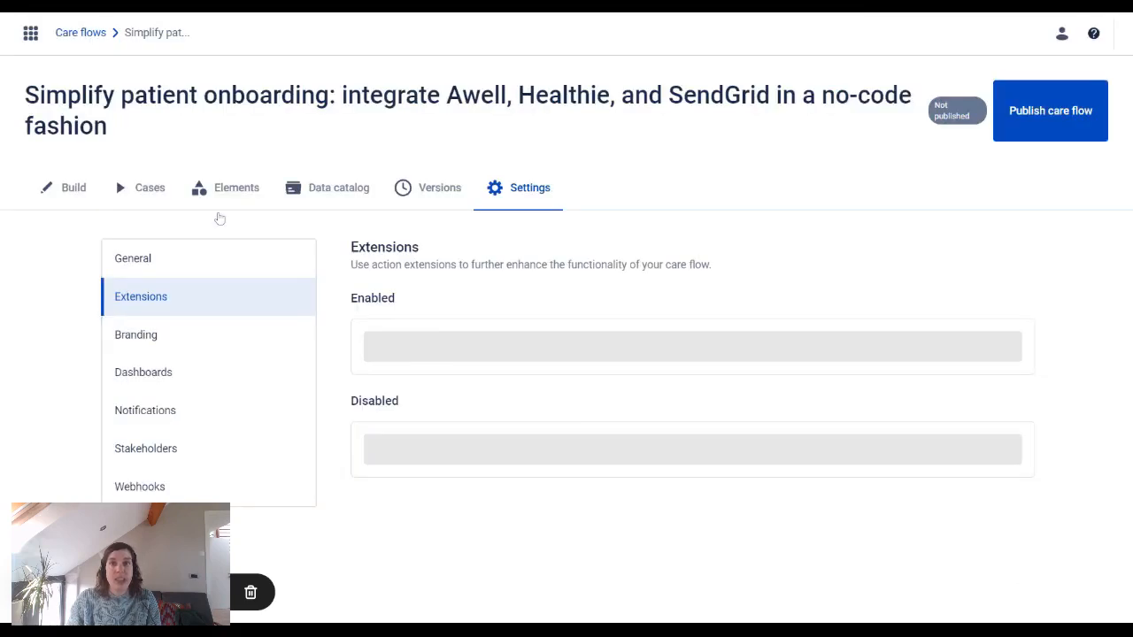
scroll(752, 296, "down", 2)
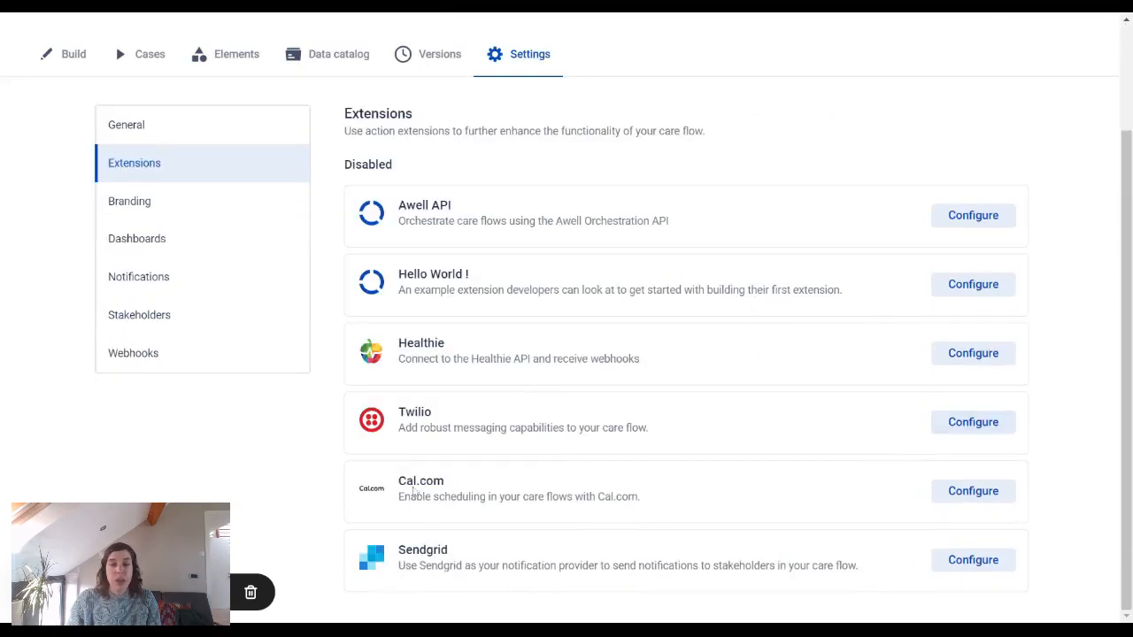
left_click(973, 562)
scroll(740, 451, "down", 3)
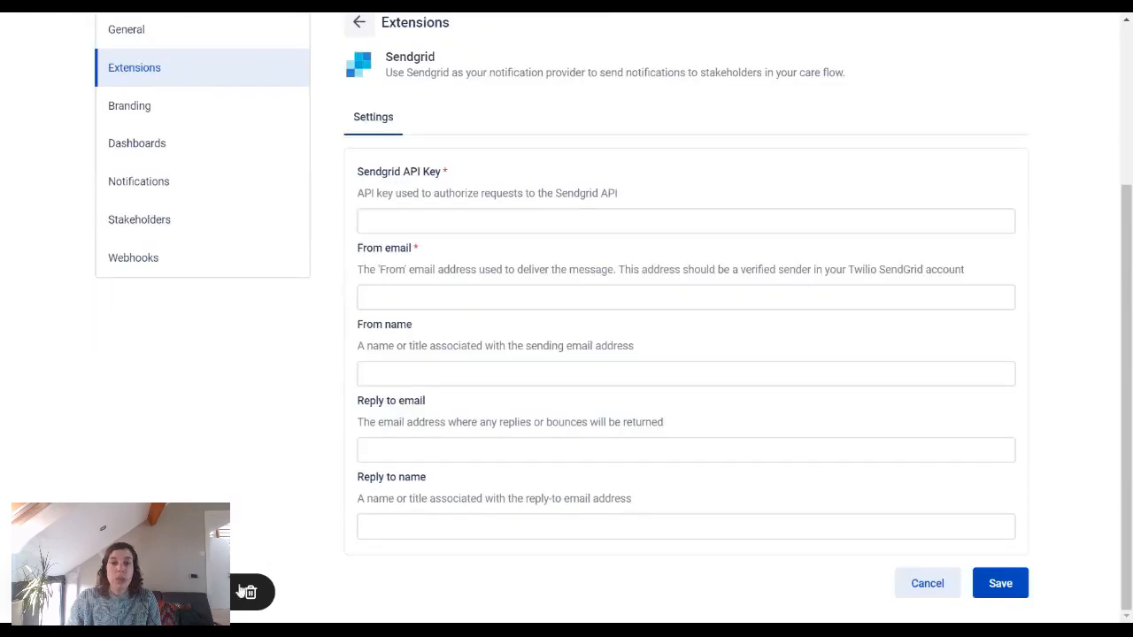
left_click(368, 221)
key("ctrl+v")
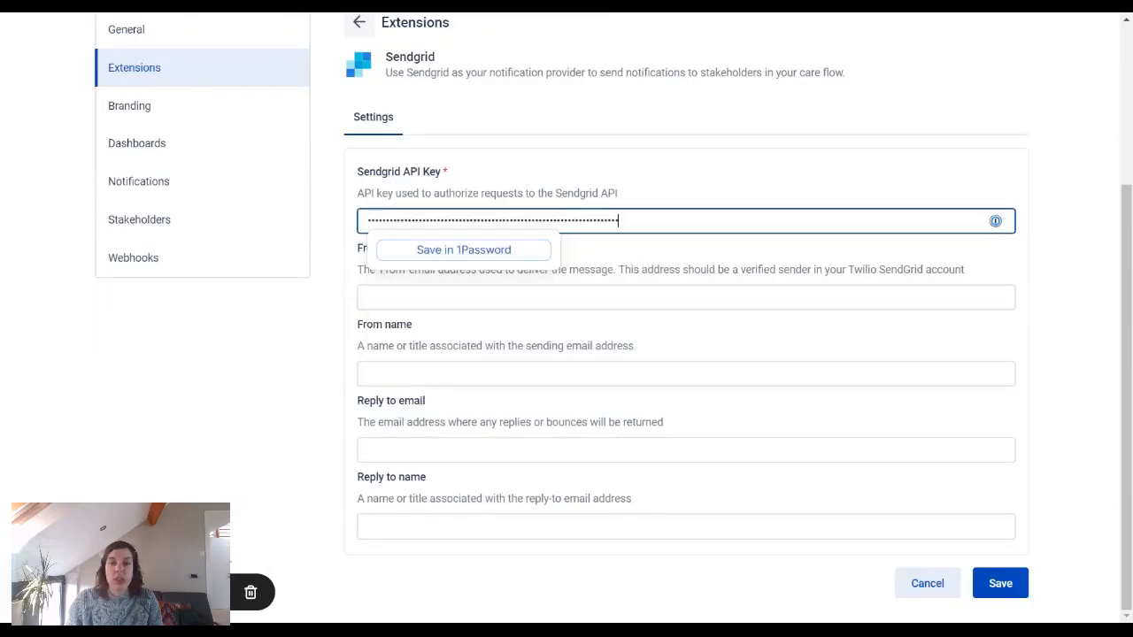
left_click(663, 298)
key("ctrl+v")
key("Tab")
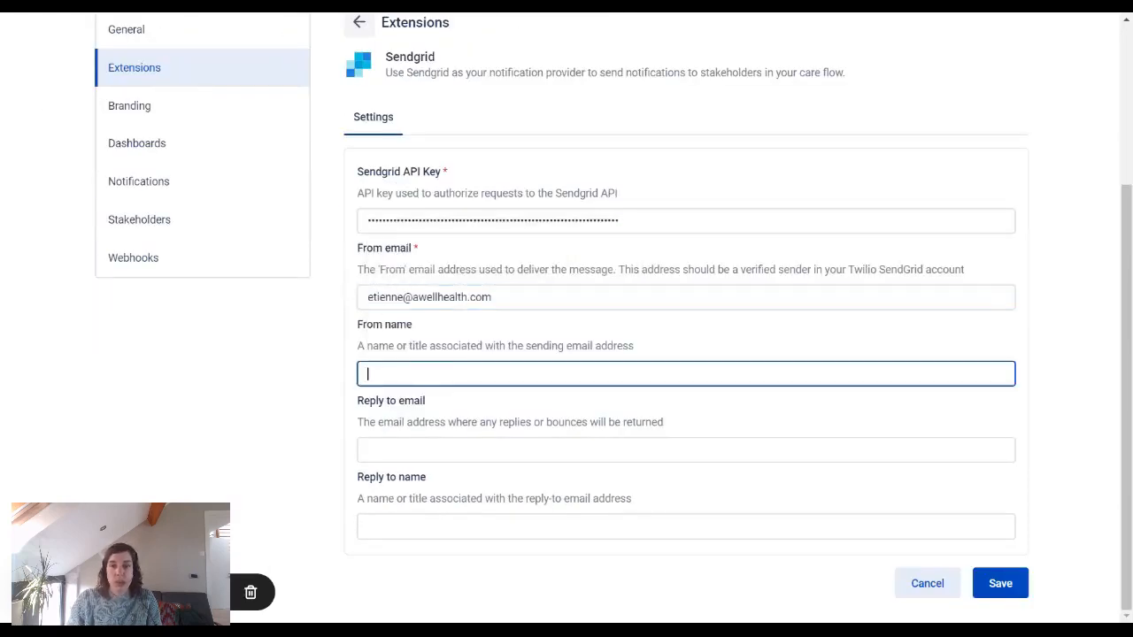
type("Your care organization")
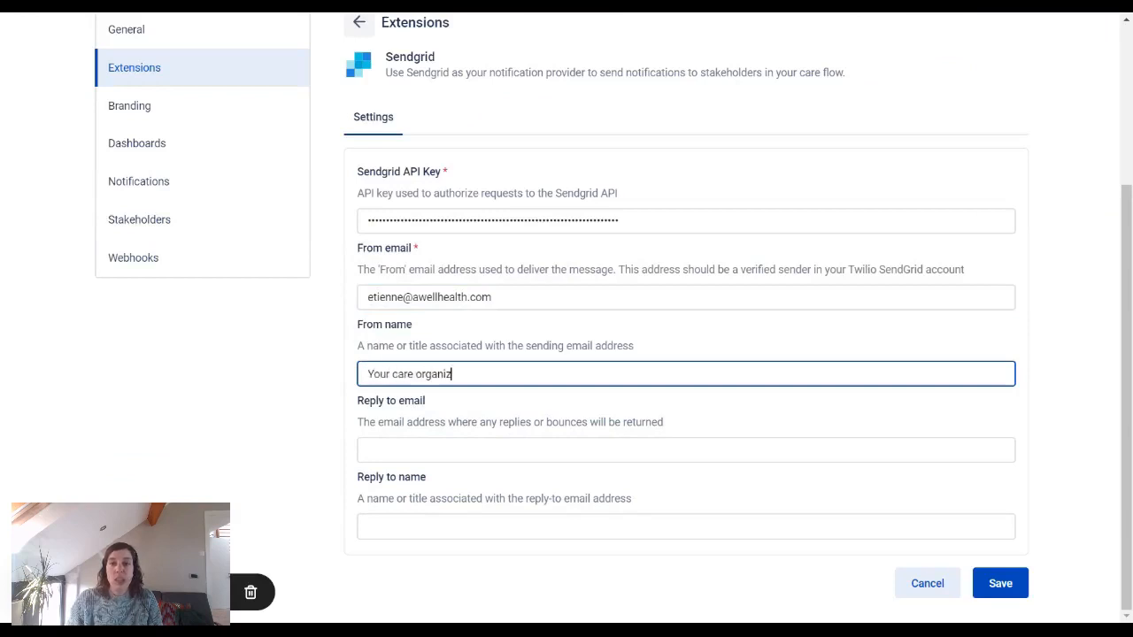
left_click(1003, 579)
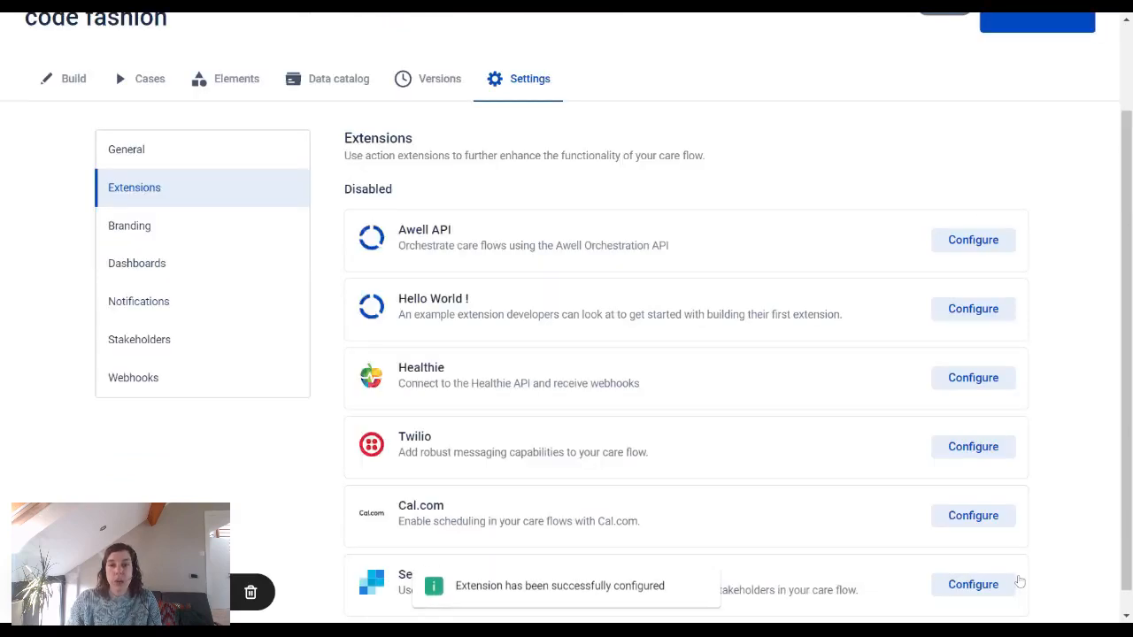
Step: Configure the Healthie extension with the staging GraphQL API url and the API key, and save
scroll(623, 473, "down", 1)
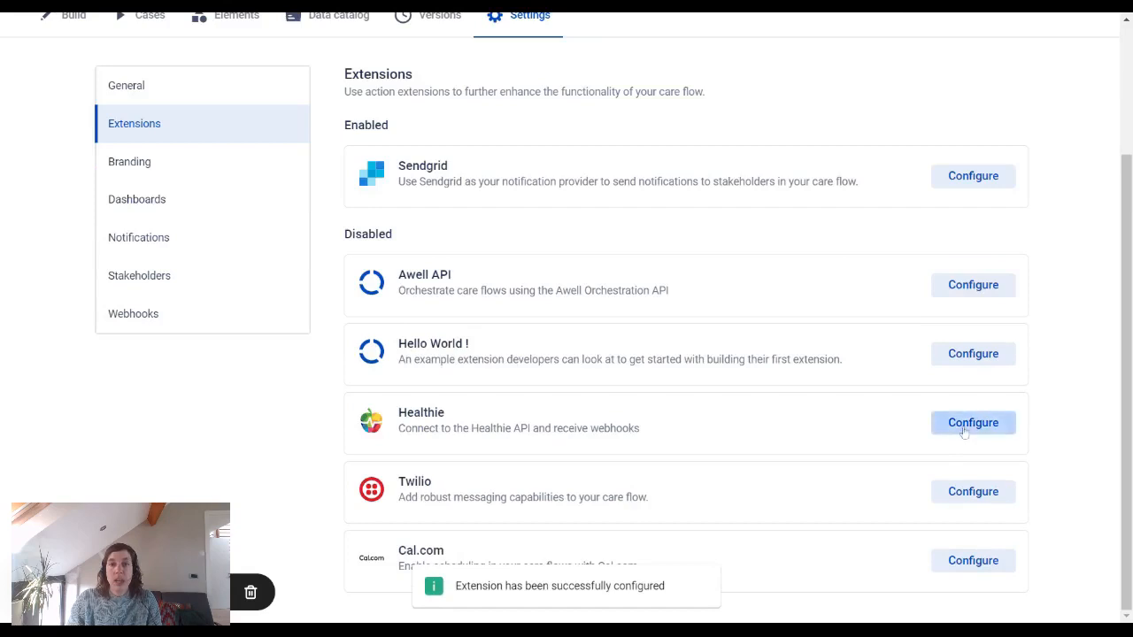
left_click(956, 425)
left_click(689, 452)
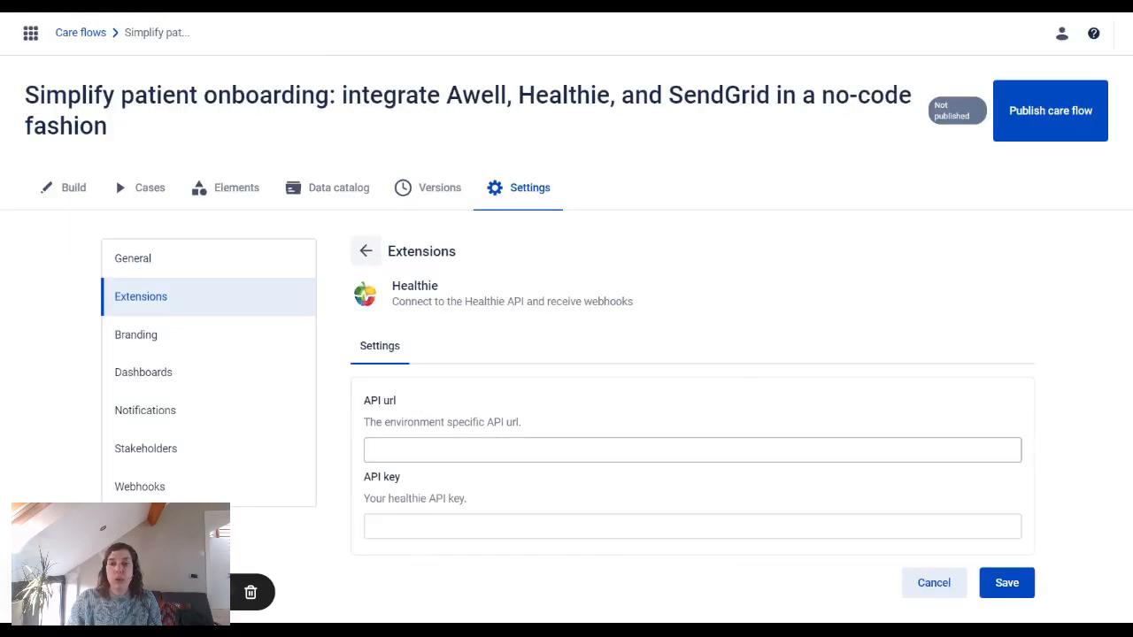
type("https://staging-api.gethealthie.com/graphql")
key("alt+Tab")
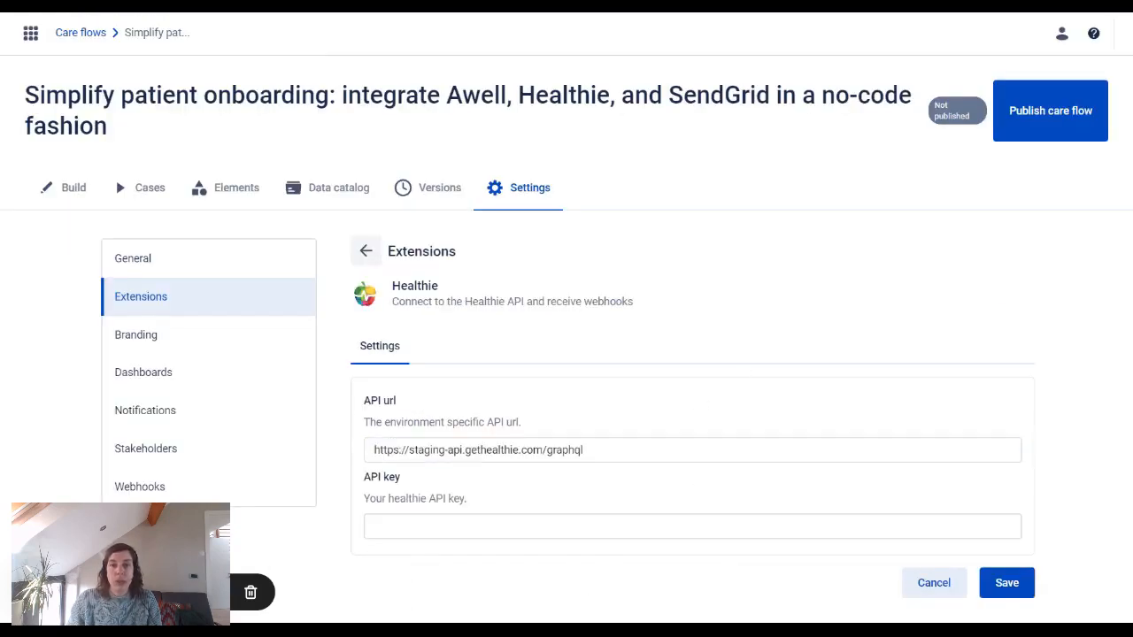
left_click(956, 527)
key("ctrl+v")
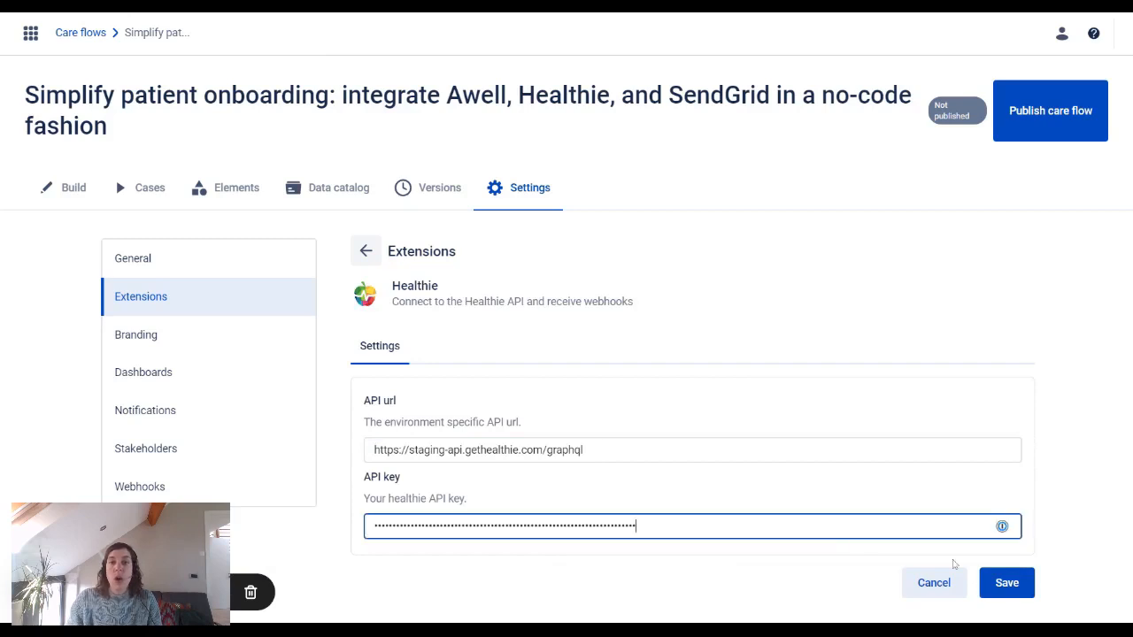
left_click(1006, 583)
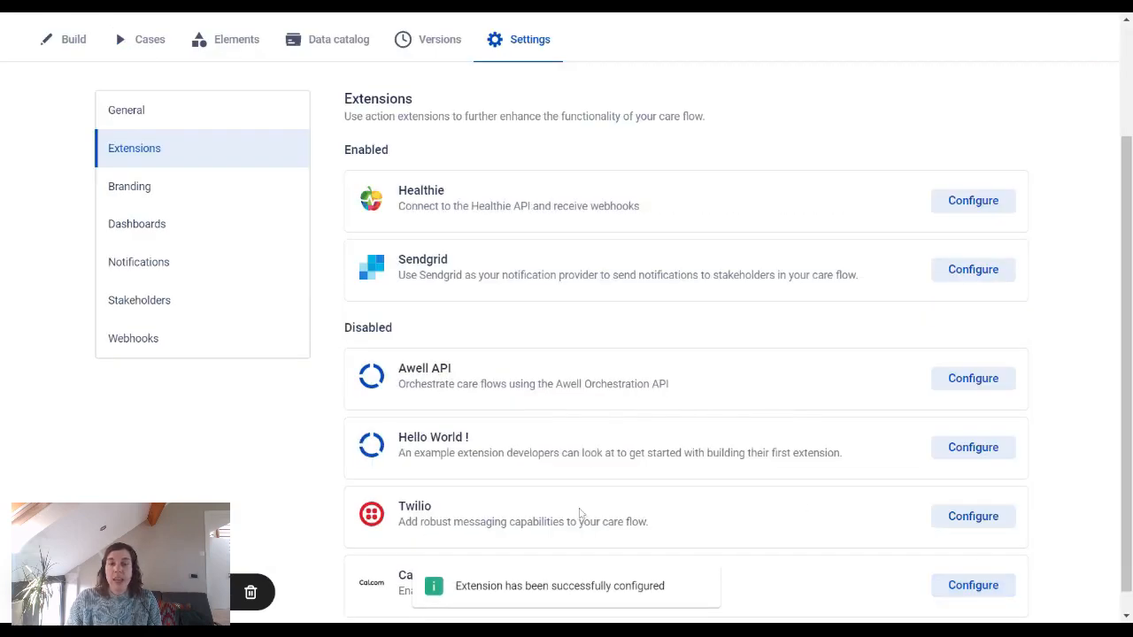
Step: Add a trigger to the Healthie extension's appointmentCreated webhook
scroll(567, 517, "up", 2)
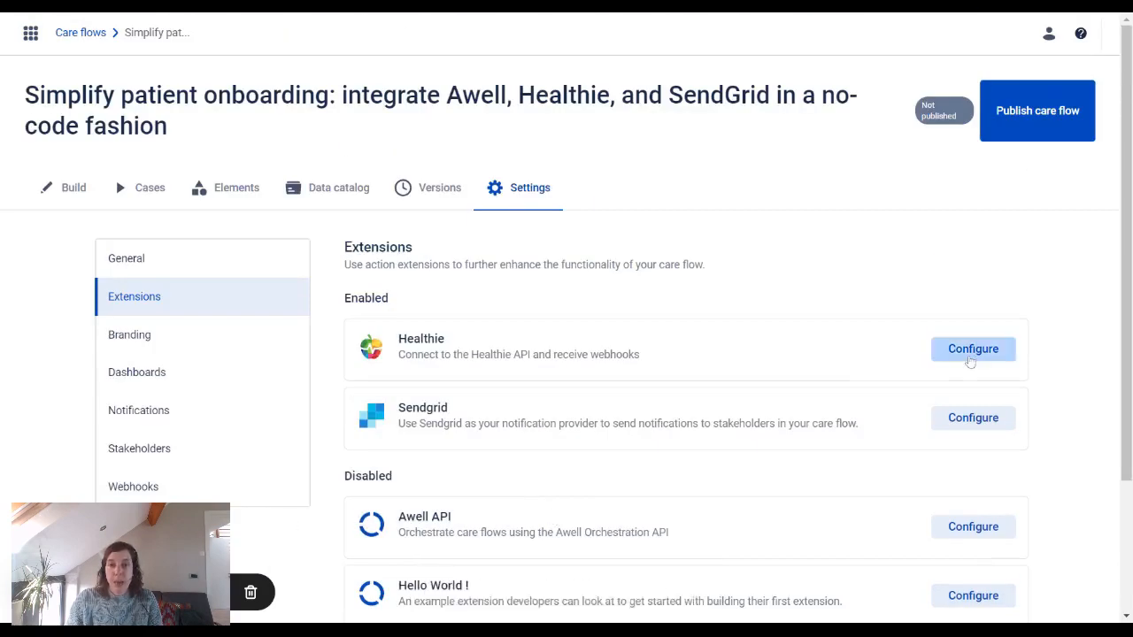
left_click(968, 355)
left_click(435, 345)
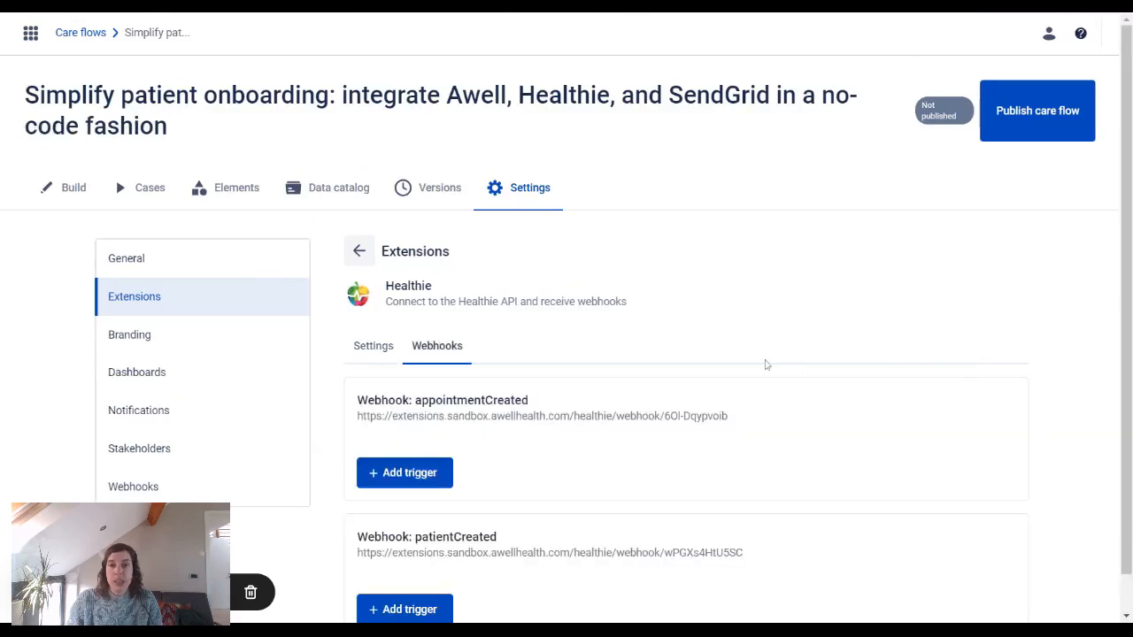
scroll(768, 365, "down", 1)
left_click(398, 436)
scroll(567, 425, "down", 1)
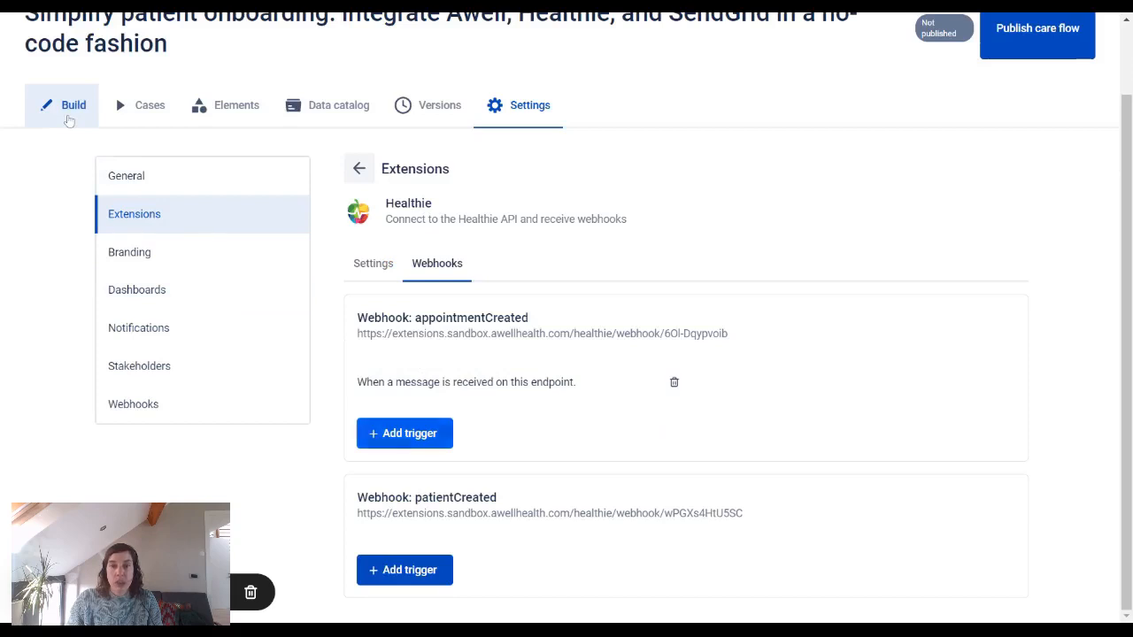
left_click(69, 119)
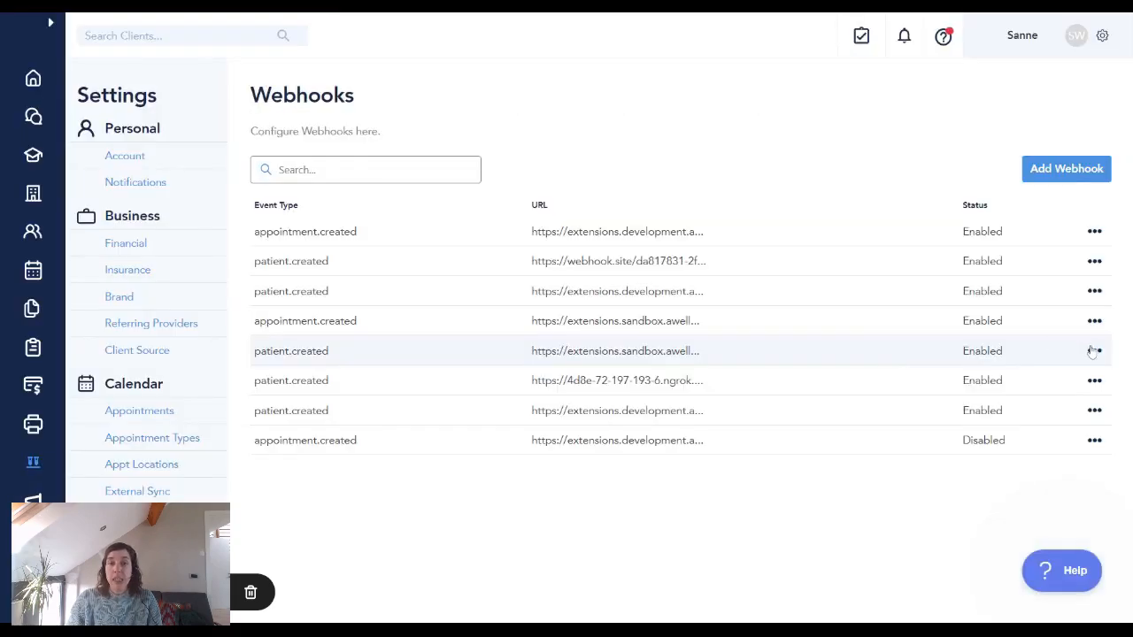
Step: Browse a Healthie patient.created webhook's event types, leave it unchanged, then open the Default track canvas
left_click(1094, 351)
left_click(1083, 373)
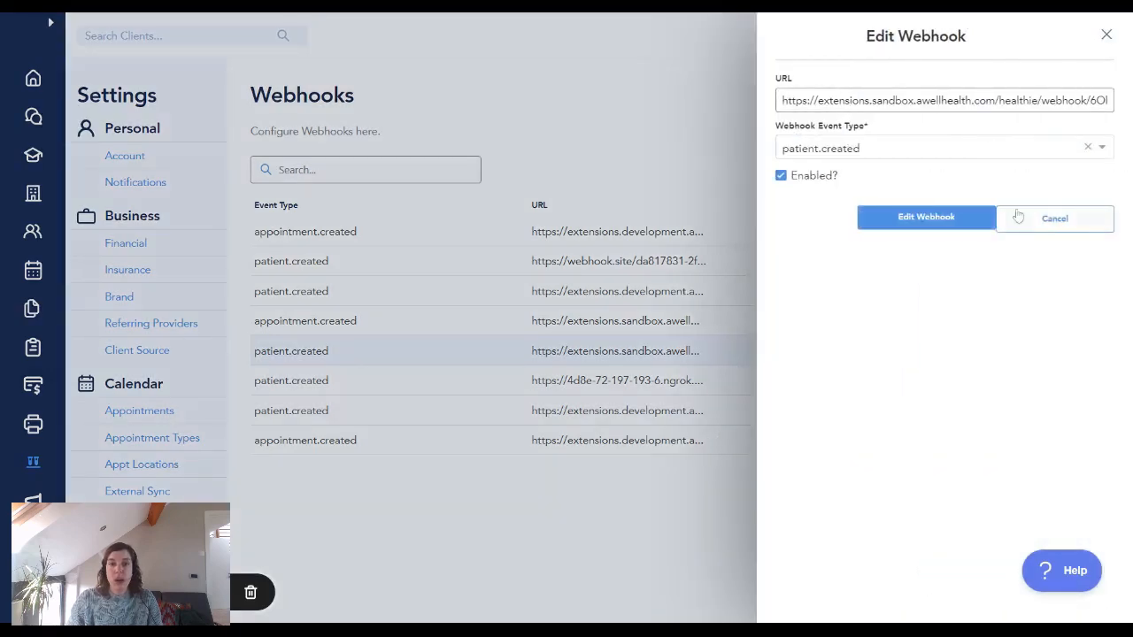
left_click(1014, 150)
scroll(995, 188, "down", 8)
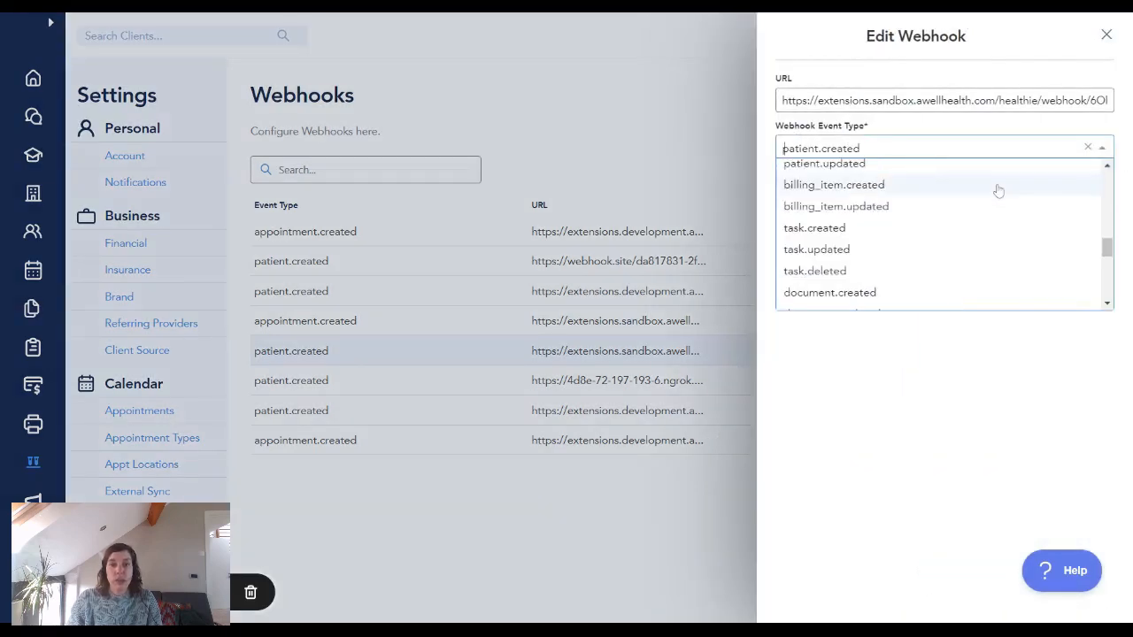
scroll(995, 189, "down", 10)
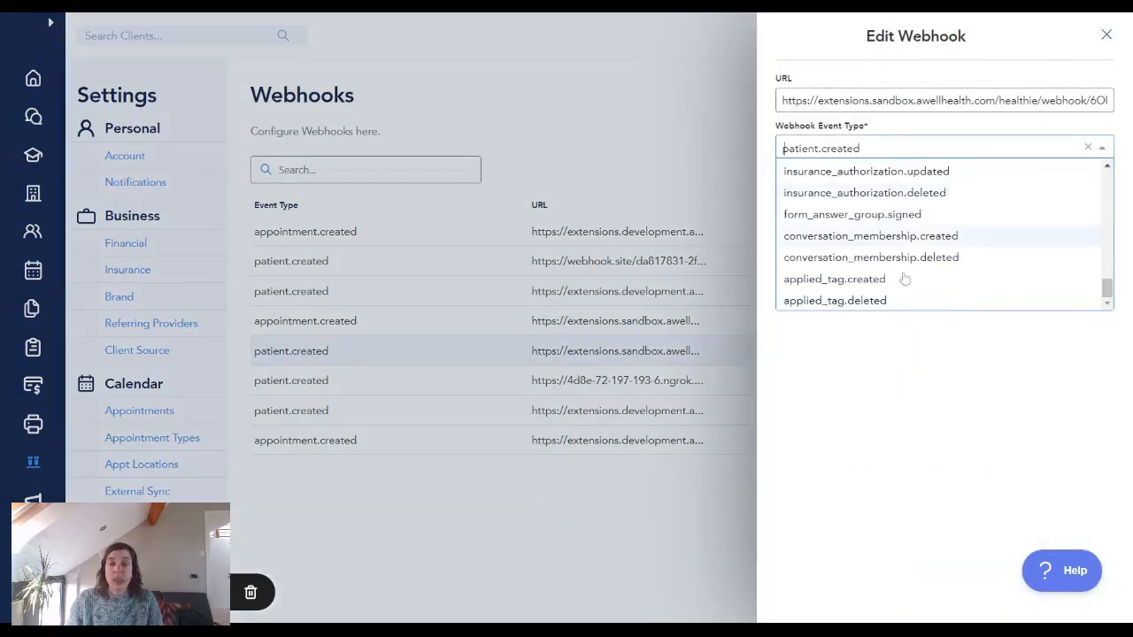
key("Escape")
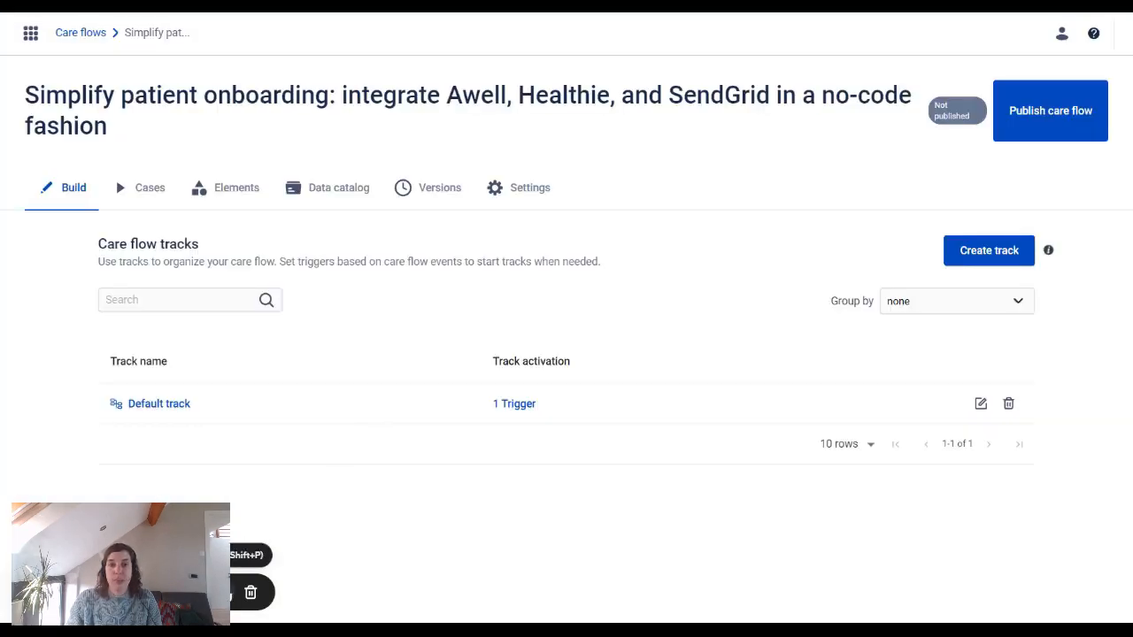
left_click(154, 404)
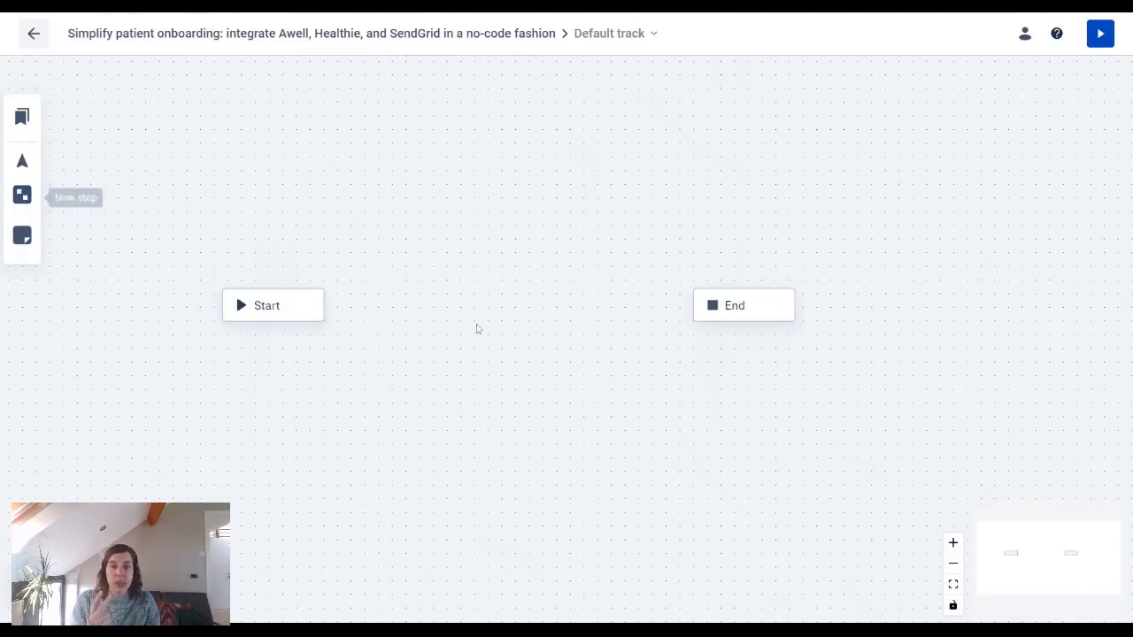
Step: Place a new step between Start and End and connect Start to it
left_click_drag(518, 330, 484, 307)
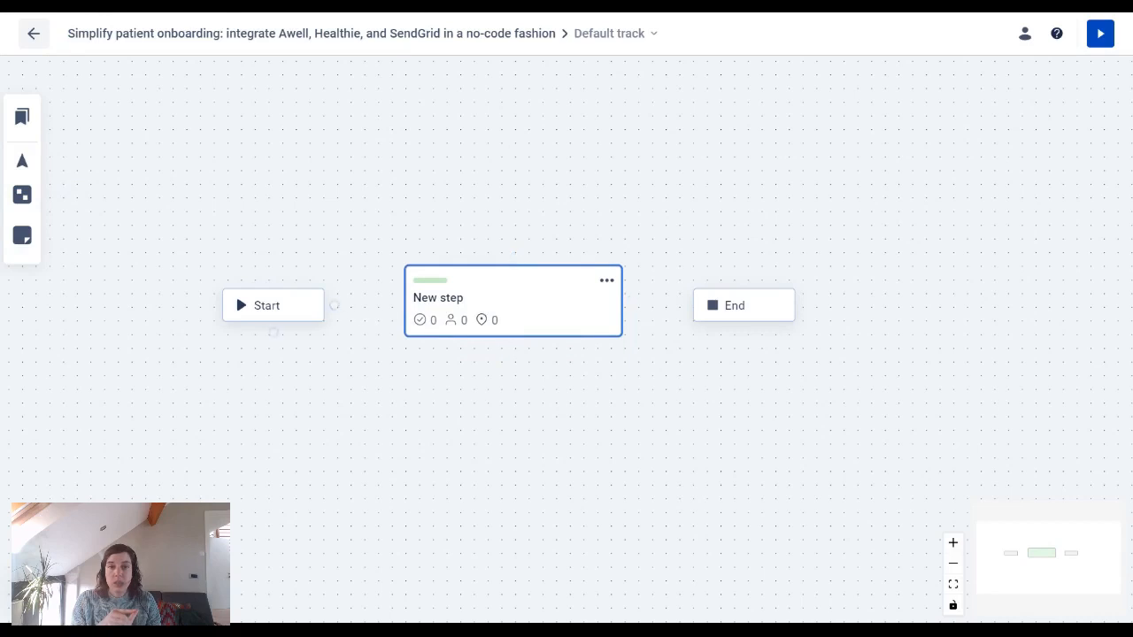
left_click_drag(333, 306, 395, 301)
left_click(513, 305)
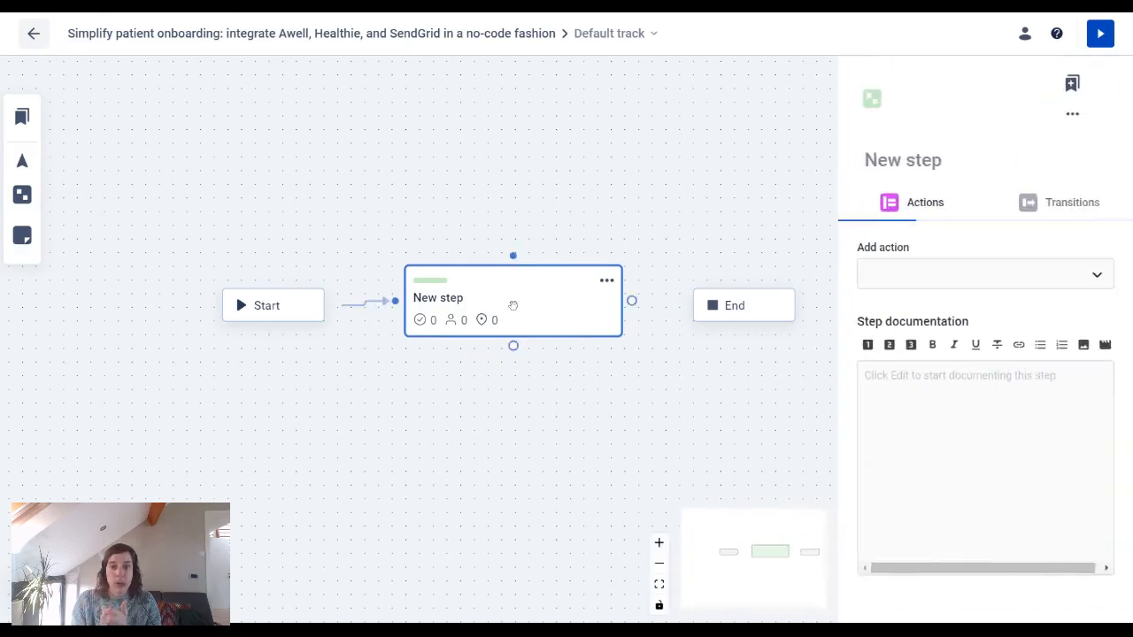
Step: Add a Get patient action that uses the patientId data point as Patient ID
left_click(995, 245)
scroll(1029, 362, "down", 3)
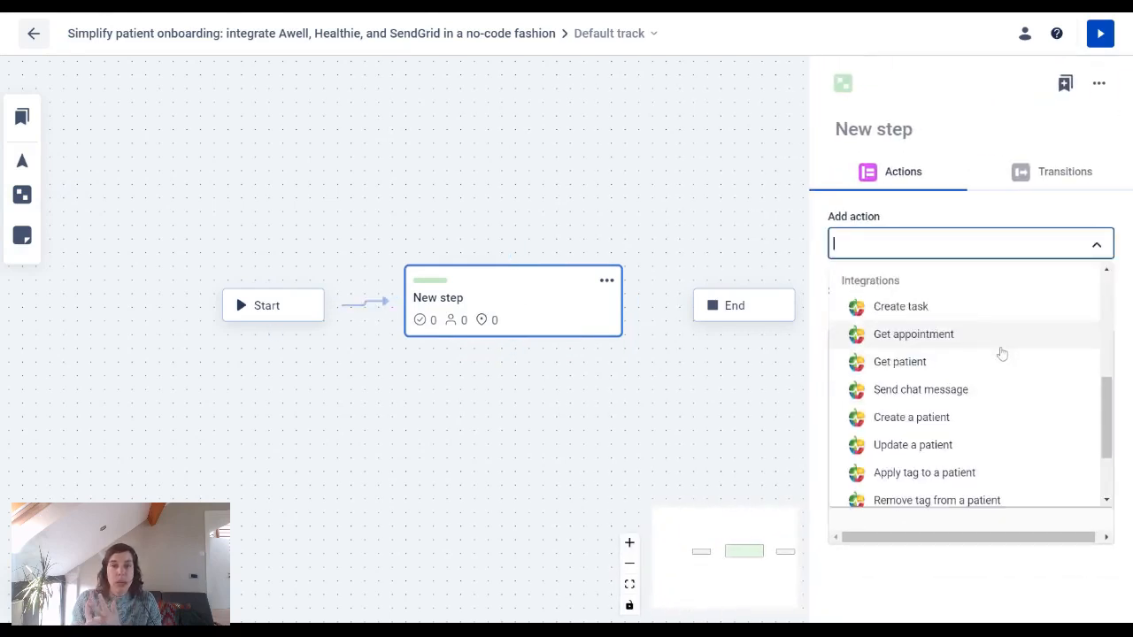
left_click(986, 360)
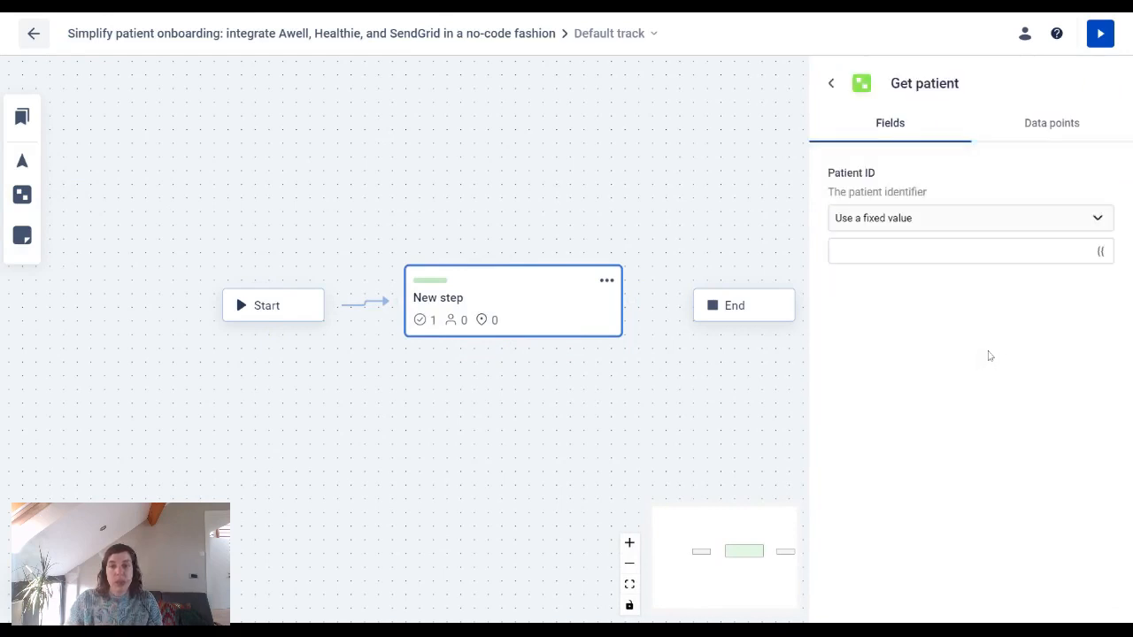
left_click(943, 221)
left_click(944, 251)
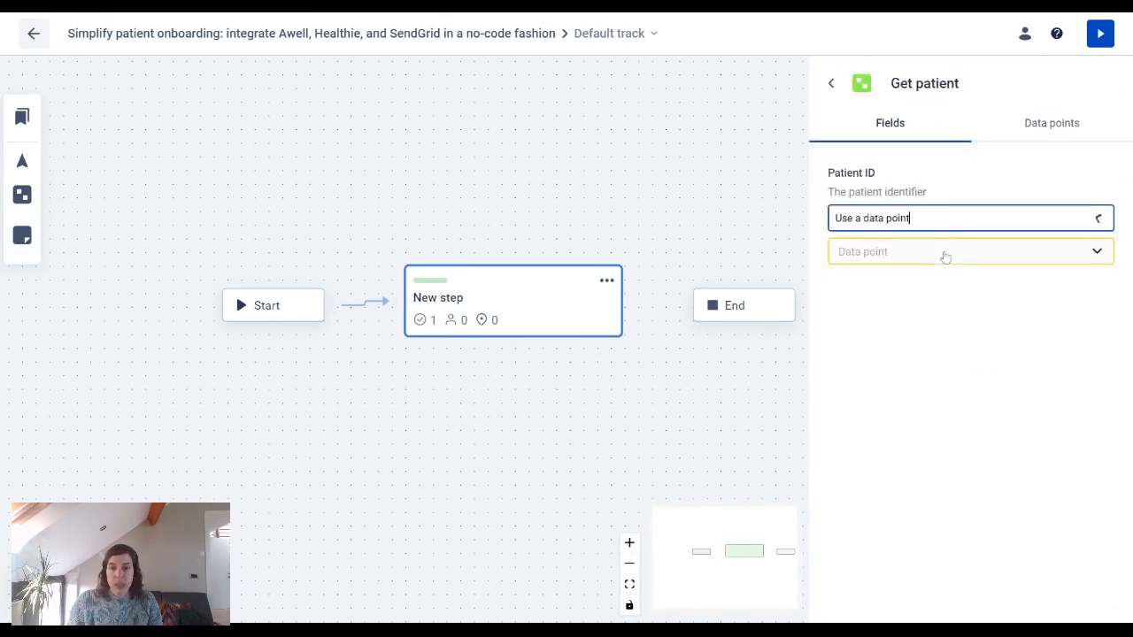
type("pati")
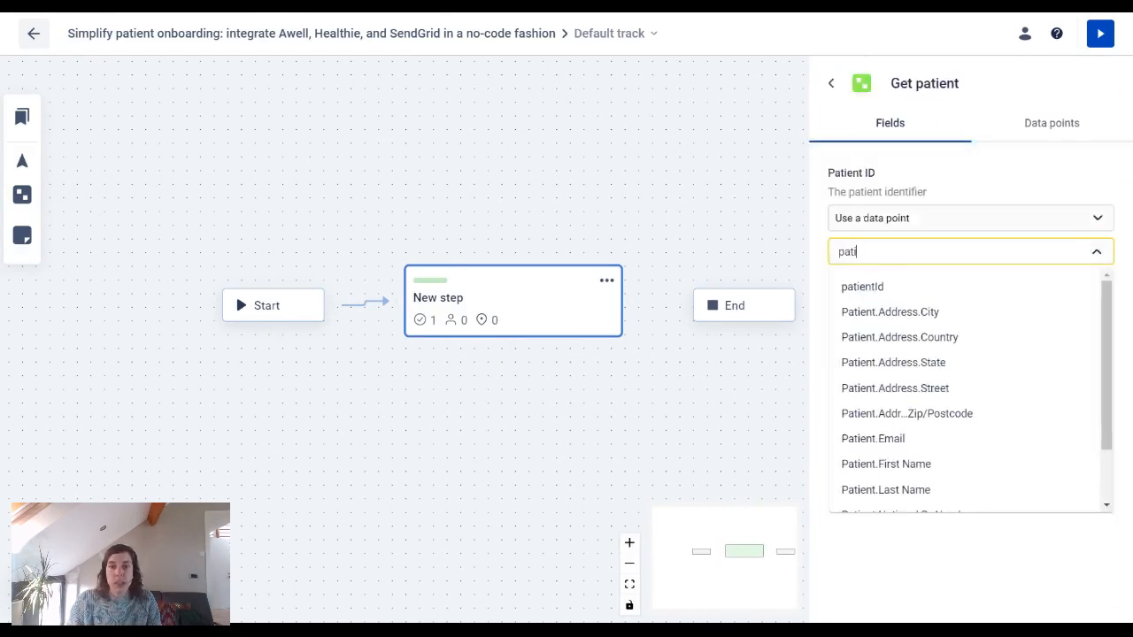
left_click(920, 287)
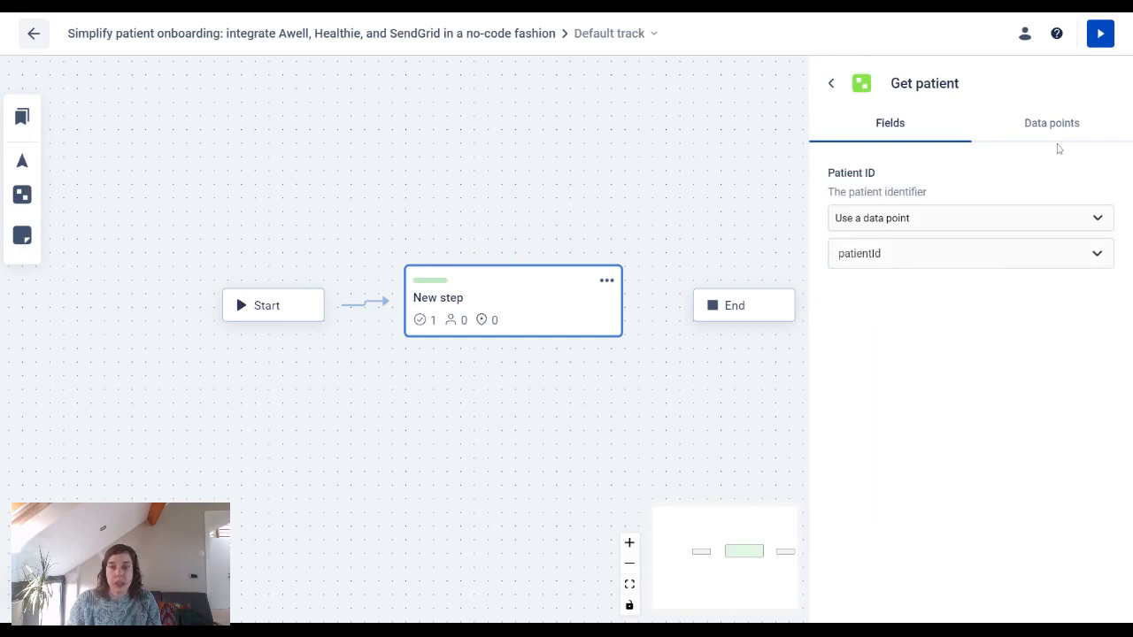
left_click(1053, 130)
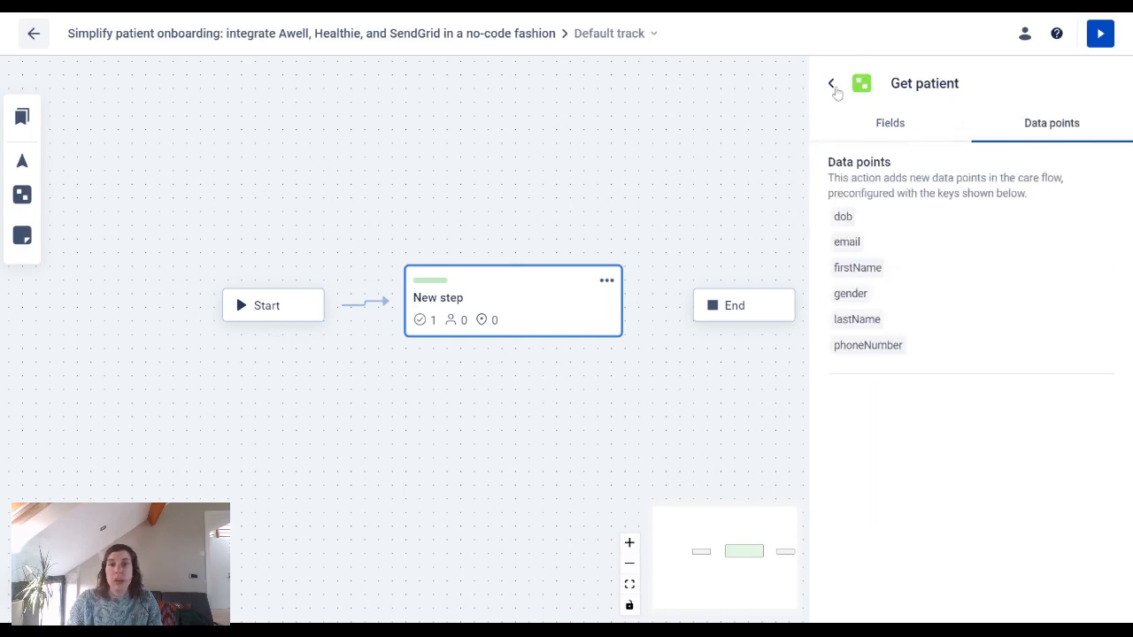
left_click(831, 83)
Step: Rename the step to 'Get patient details'
left_click(916, 131)
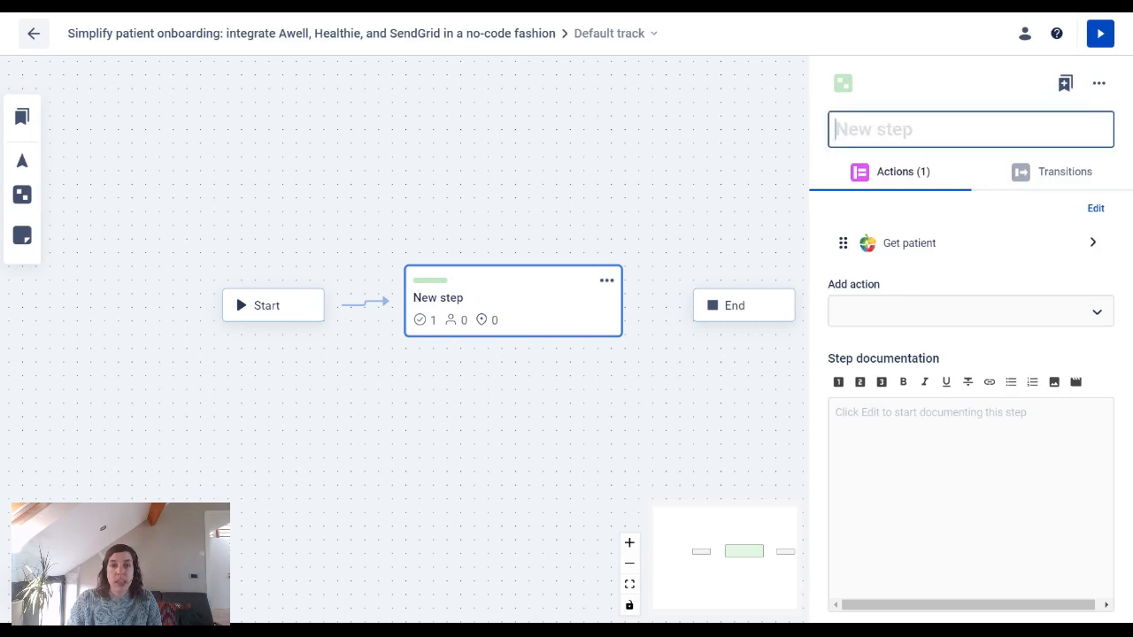
type("Get patient details")
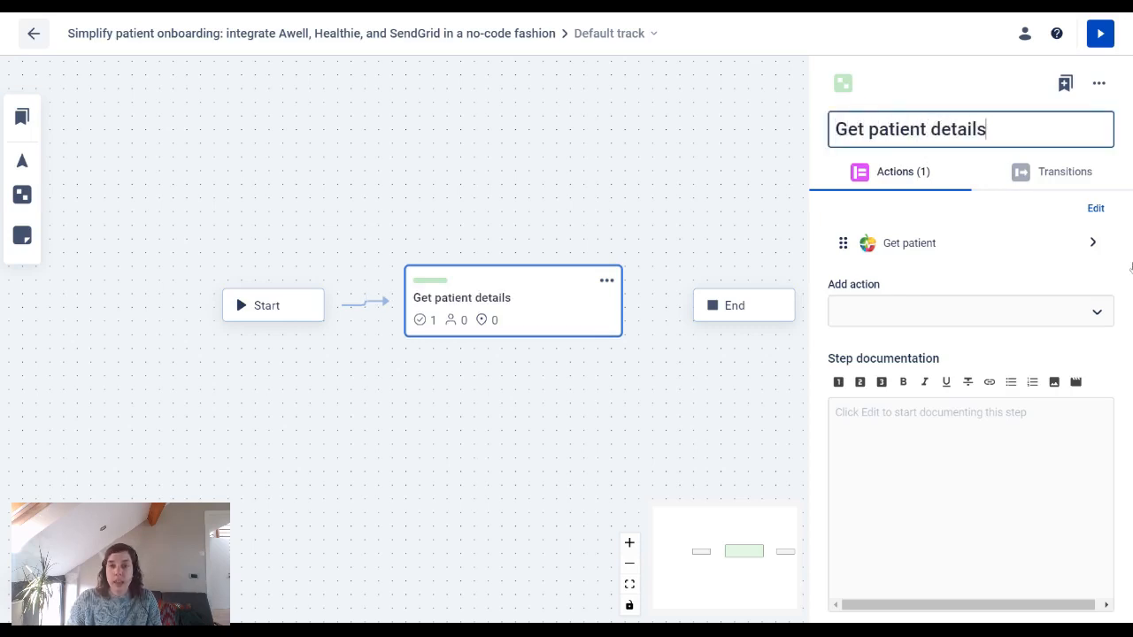
key("Return")
left_click(947, 311)
Step: Add a Calculation action using Age Calculator with birth_date as the date of birth
type("calc")
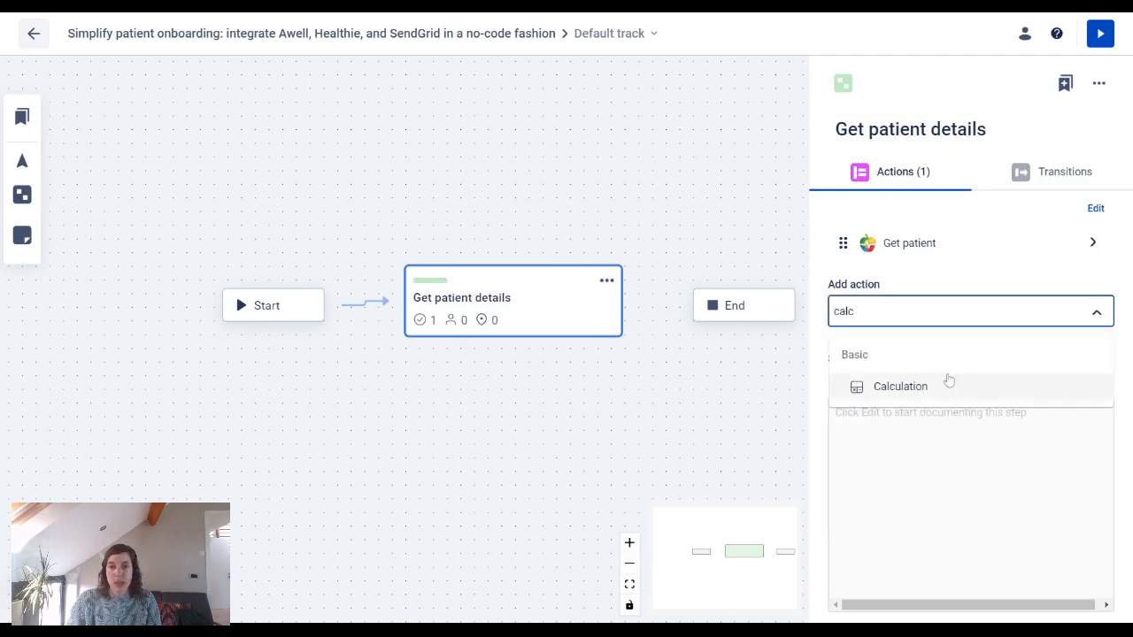
left_click(900, 385)
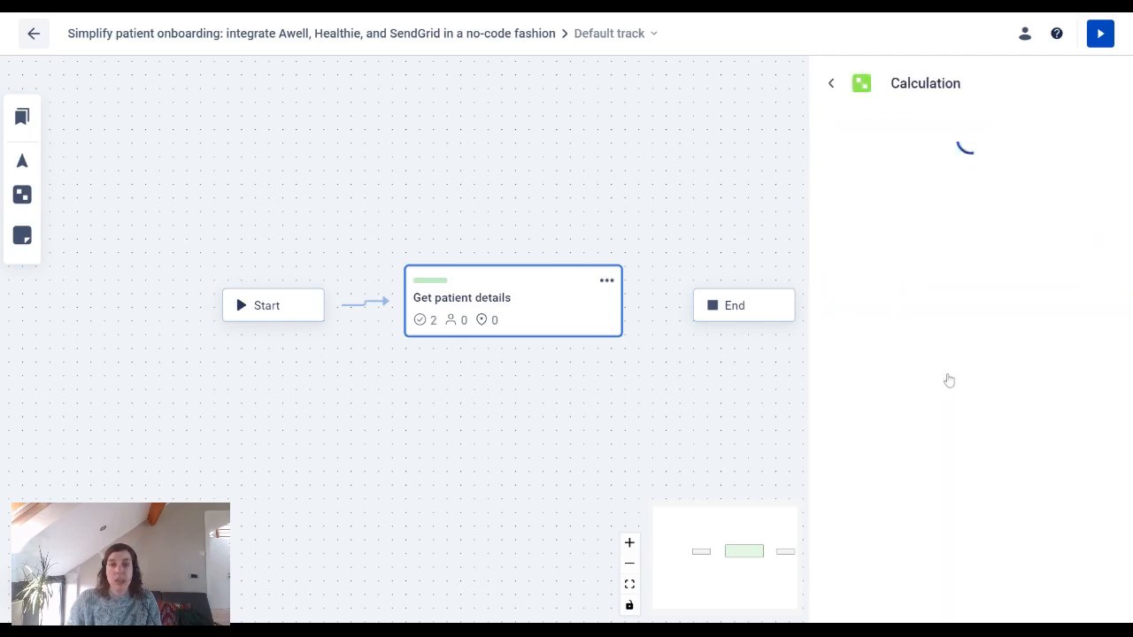
left_click(938, 262)
type("age")
left_click(915, 297)
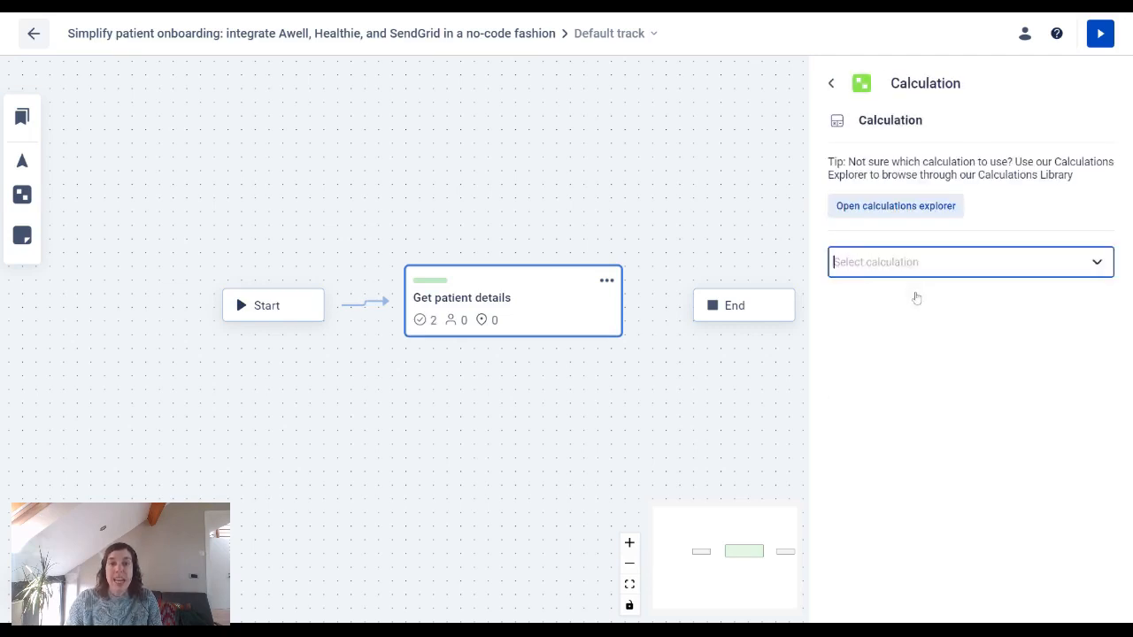
left_click(920, 413)
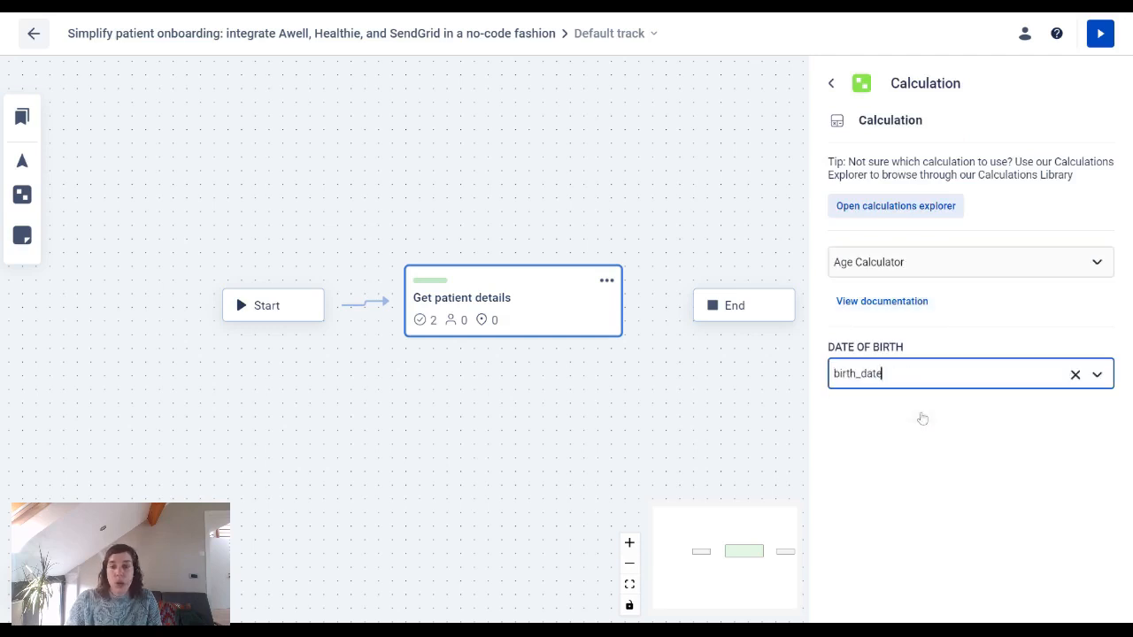
left_click(832, 85)
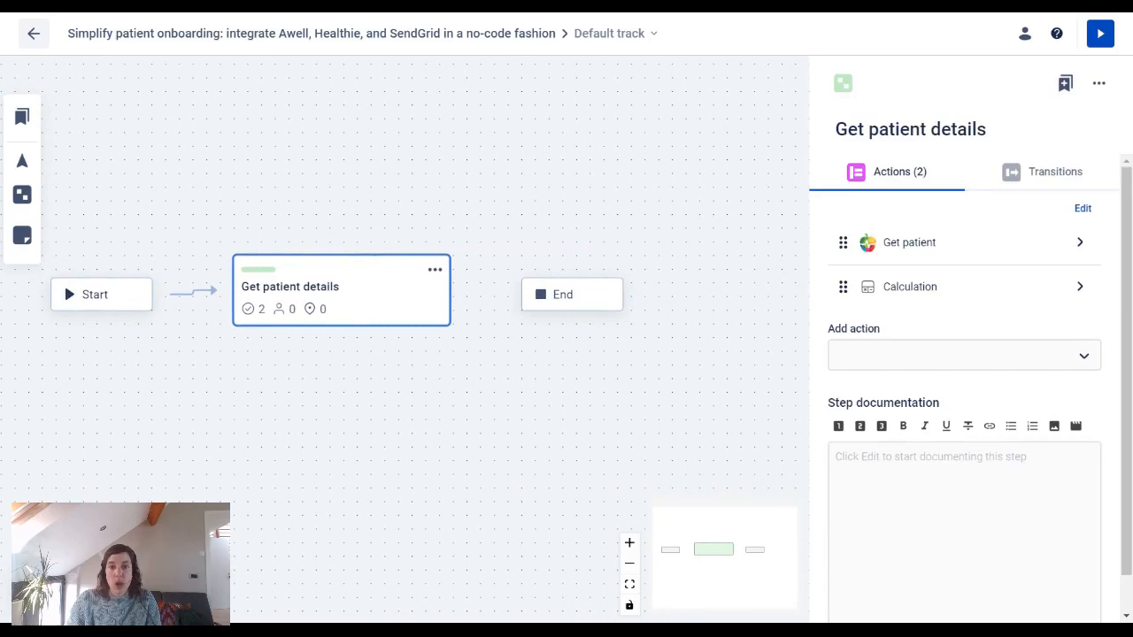
Step: Rename the calculation action to 'Age Calculation' and move the End node further right
left_click(913, 289)
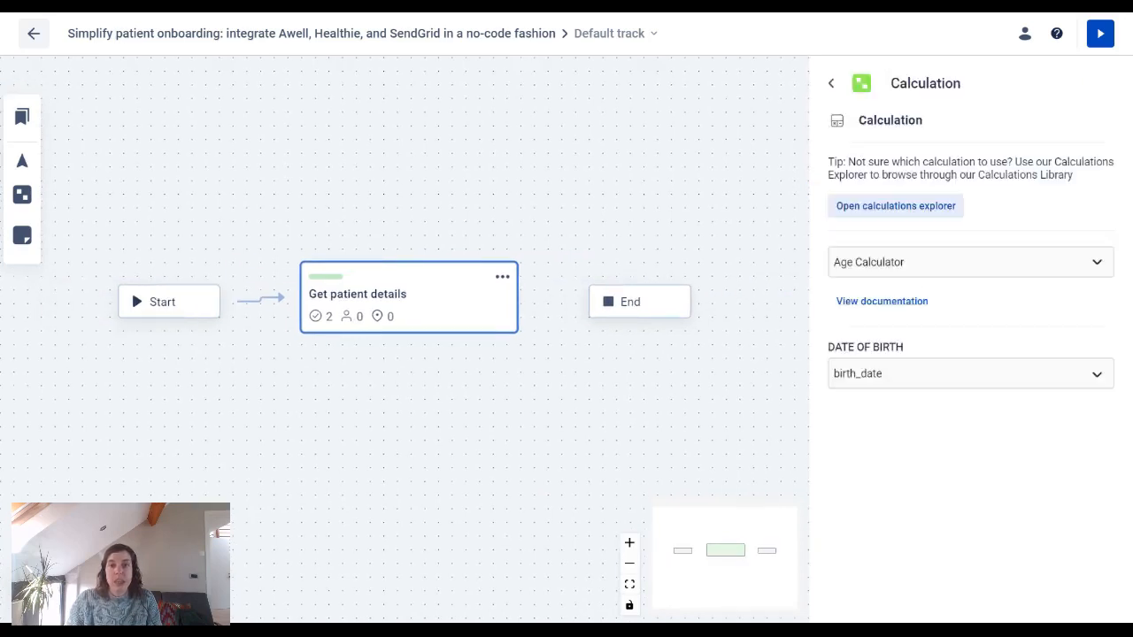
left_click(899, 83)
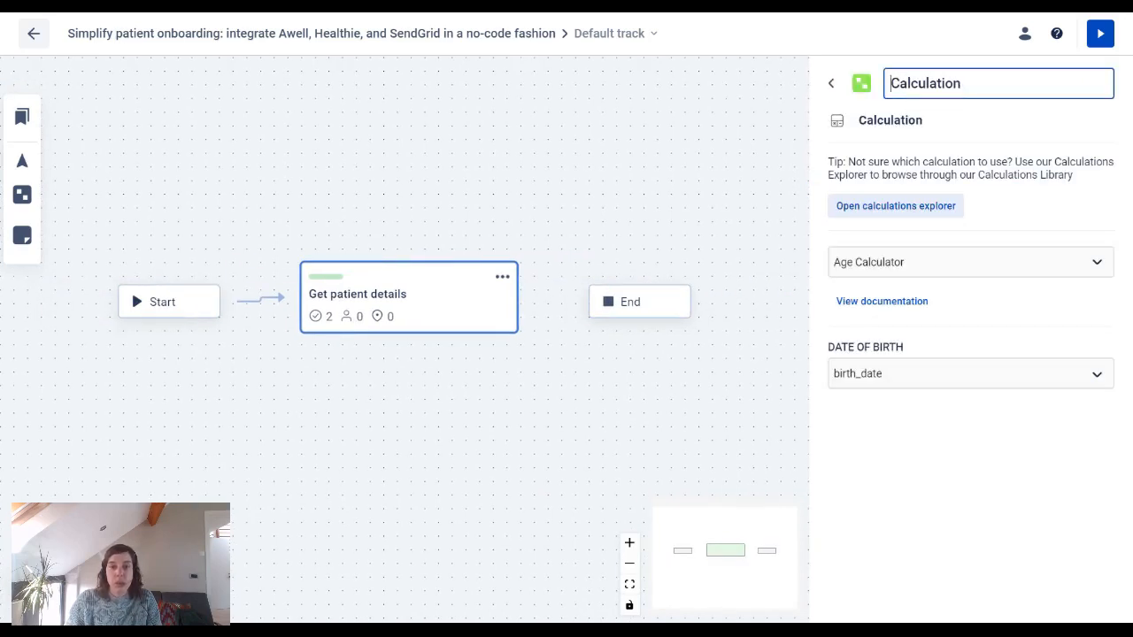
type("Age")
left_click(740, 422)
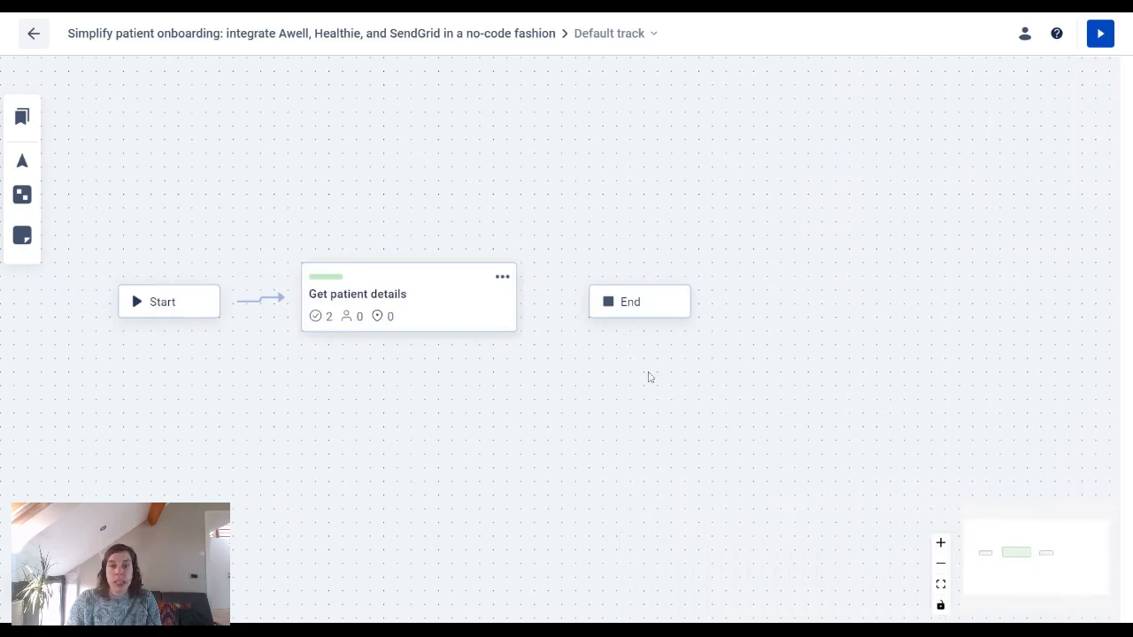
left_click_drag(496, 306, 805, 310)
Step: Connect Get patient details to End with the condition age_calc.AGE lower than 18
left_click_drag(414, 300, 763, 304)
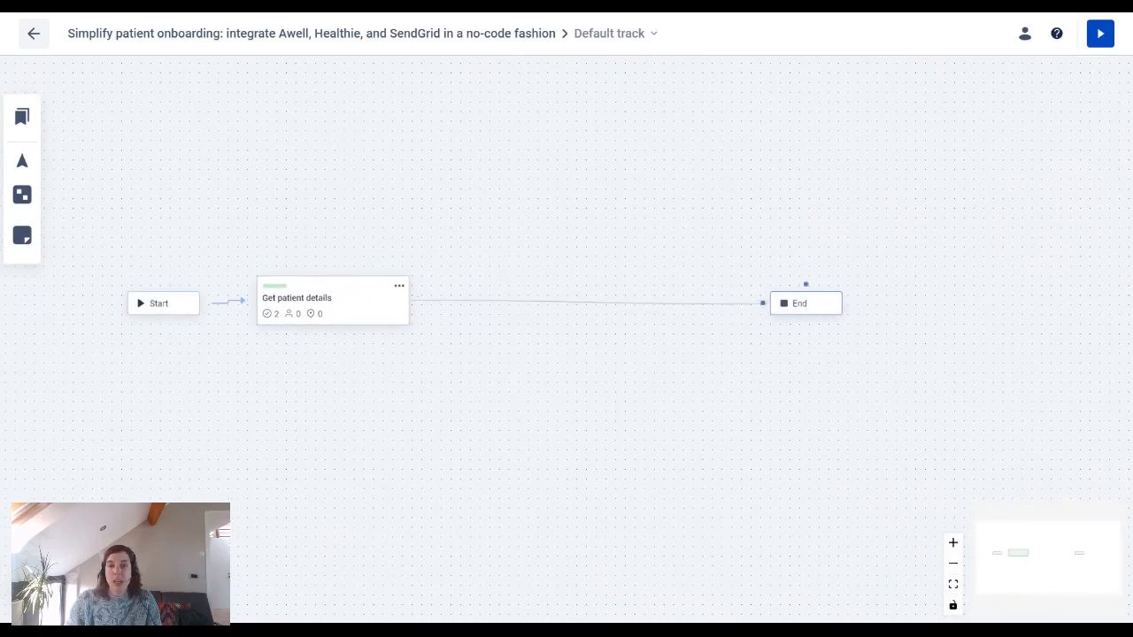
left_click(592, 306)
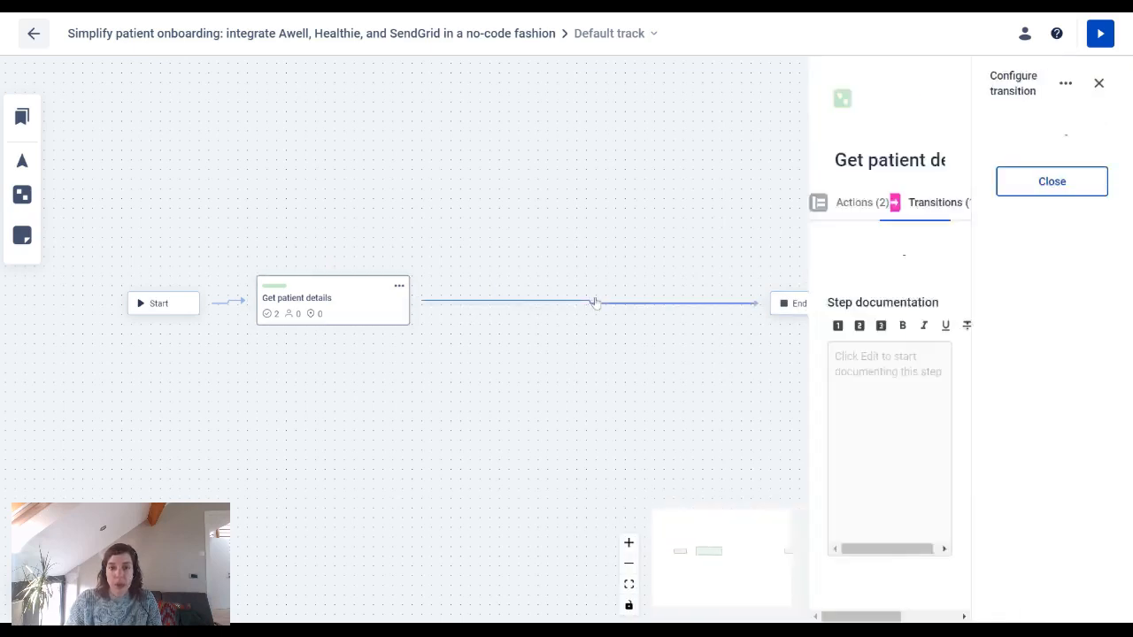
left_click(890, 152)
type("age")
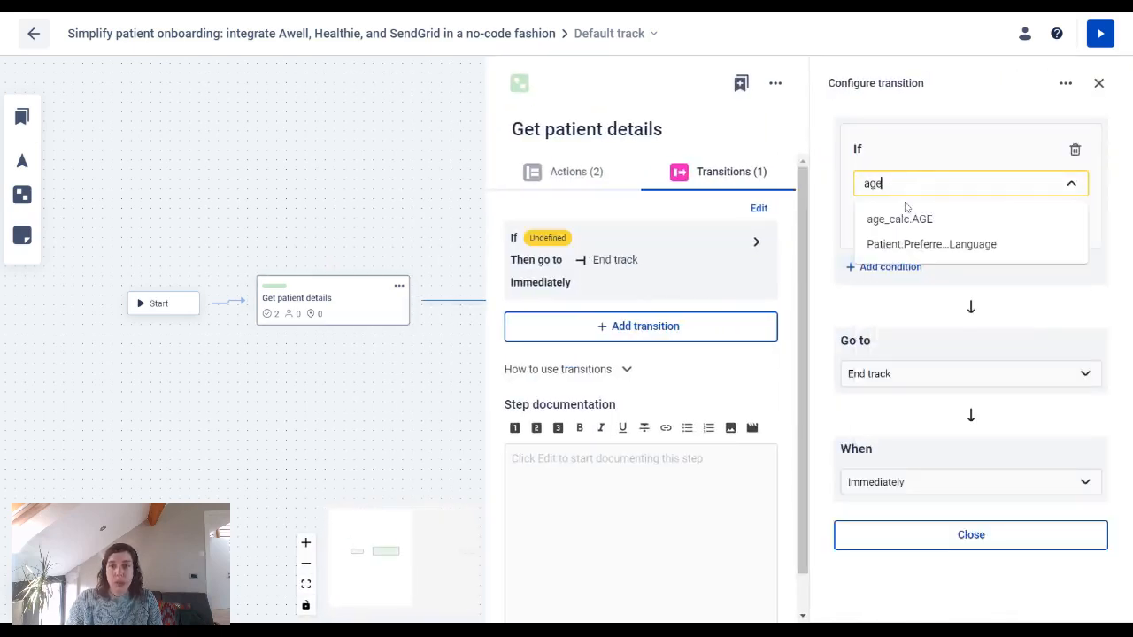
left_click(901, 218)
left_click(906, 228)
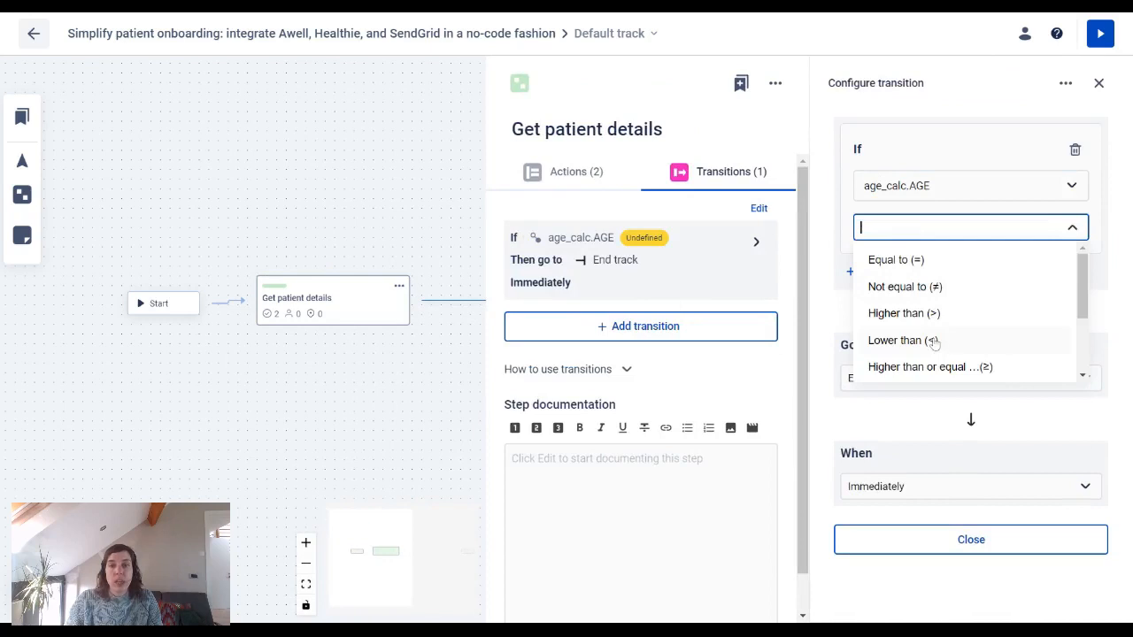
left_click(902, 341)
left_click(923, 281)
type("18")
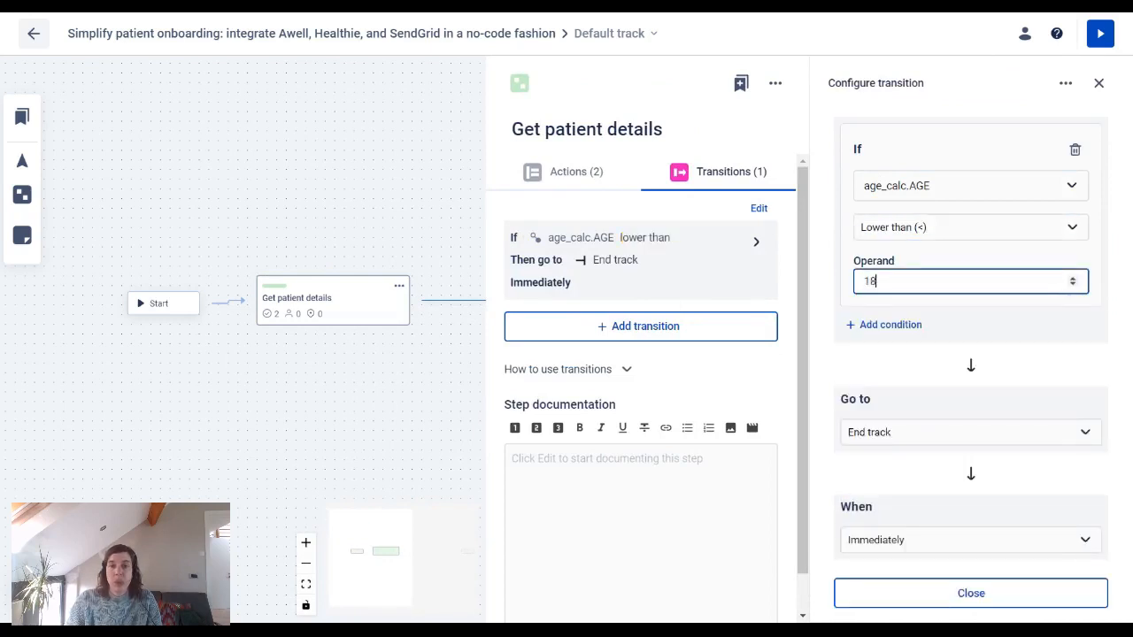
left_click(448, 405)
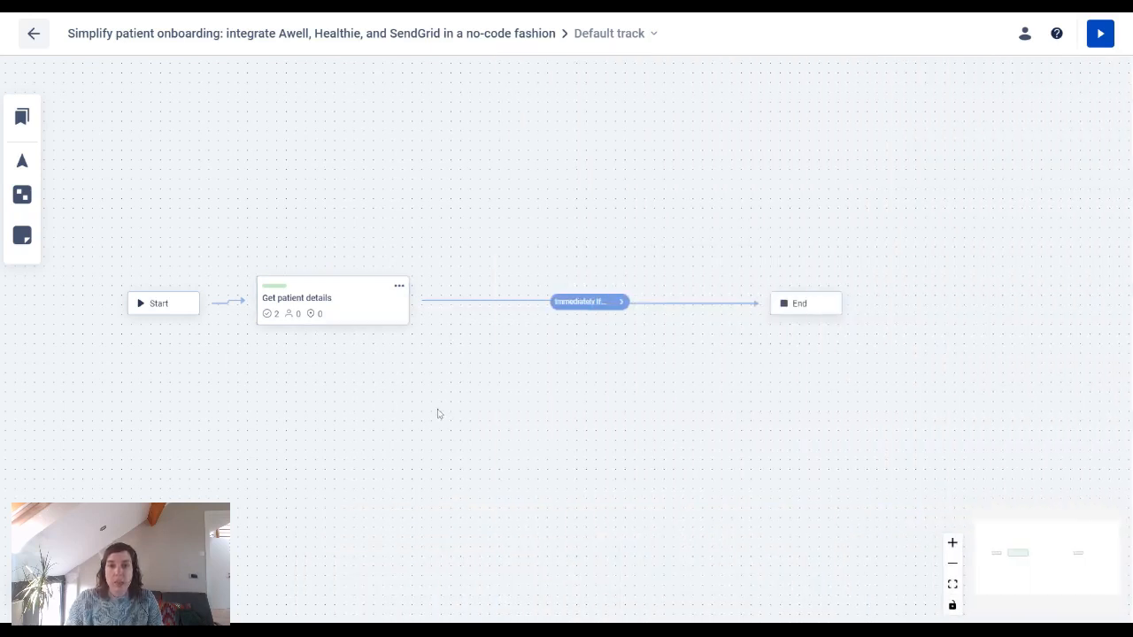
Step: Add a new step connected from Get patient details when age_calc.AGE is 18 or higher
left_click_drag(23, 194, 548, 332)
left_click_drag(400, 248, 493, 325)
left_click(449, 304)
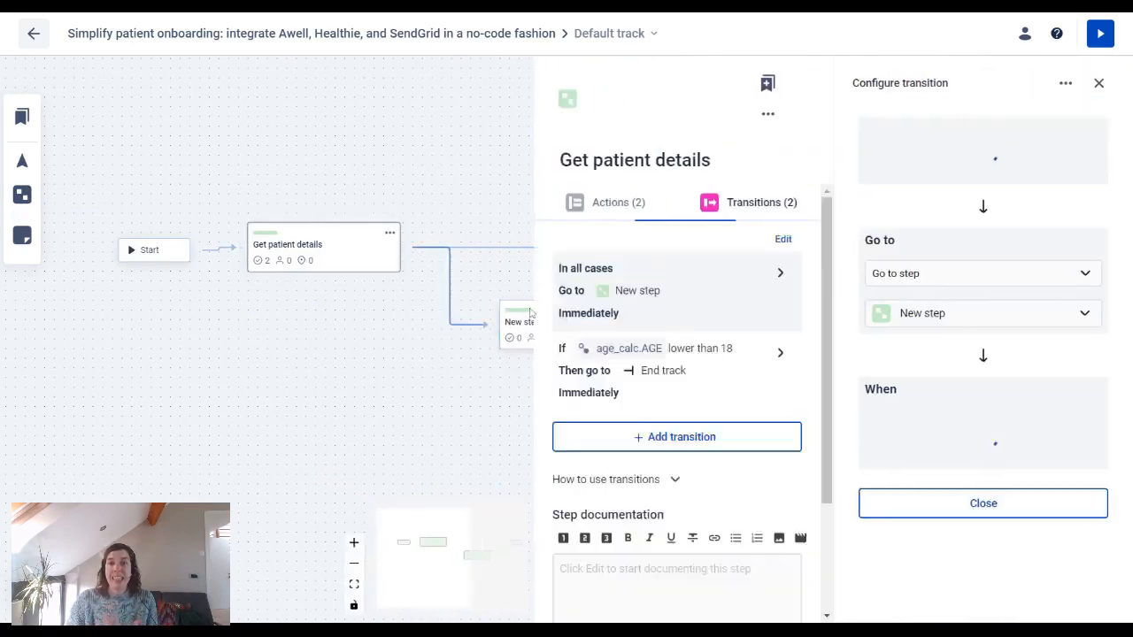
left_click(879, 151)
type("age")
left_click(899, 218)
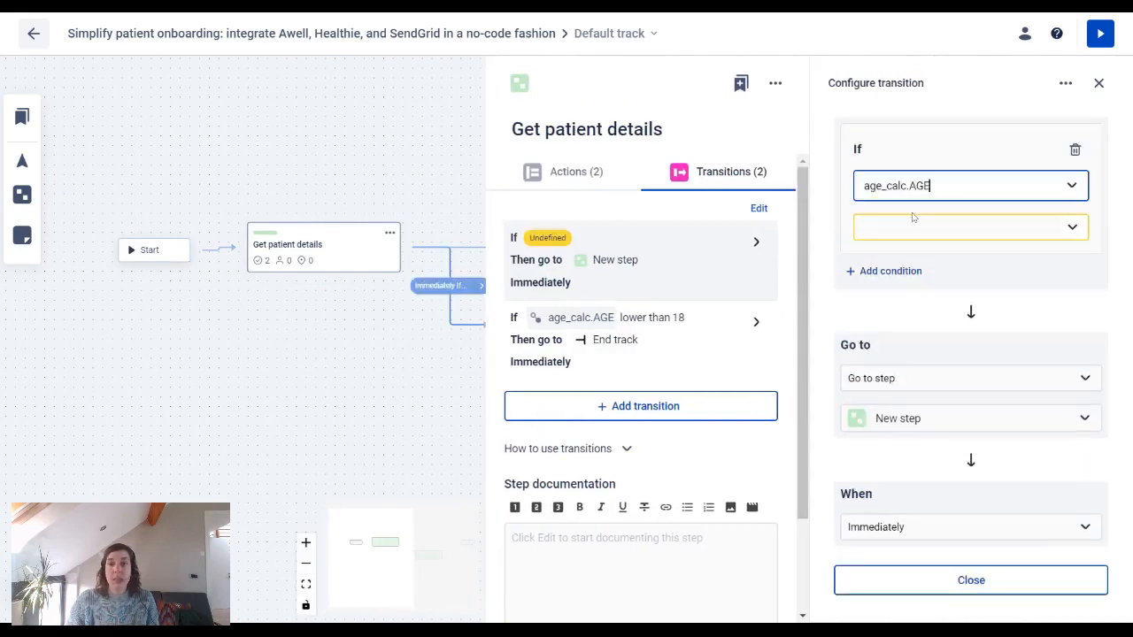
left_click(956, 227)
scroll(958, 296, "down", 2)
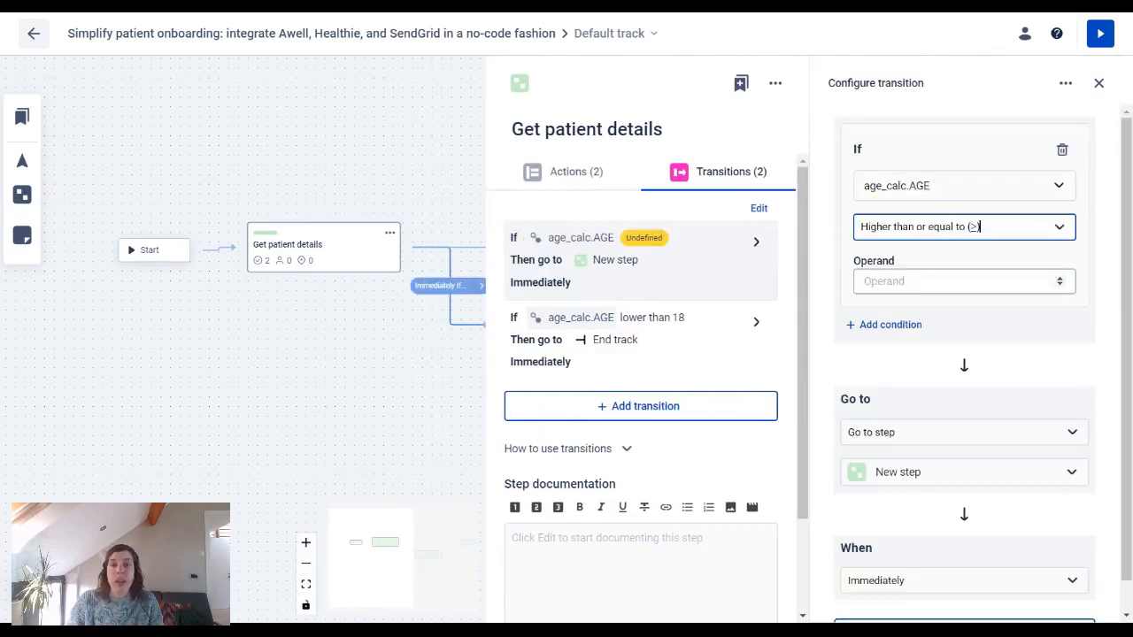
left_click(929, 290)
type("18")
left_click(906, 377)
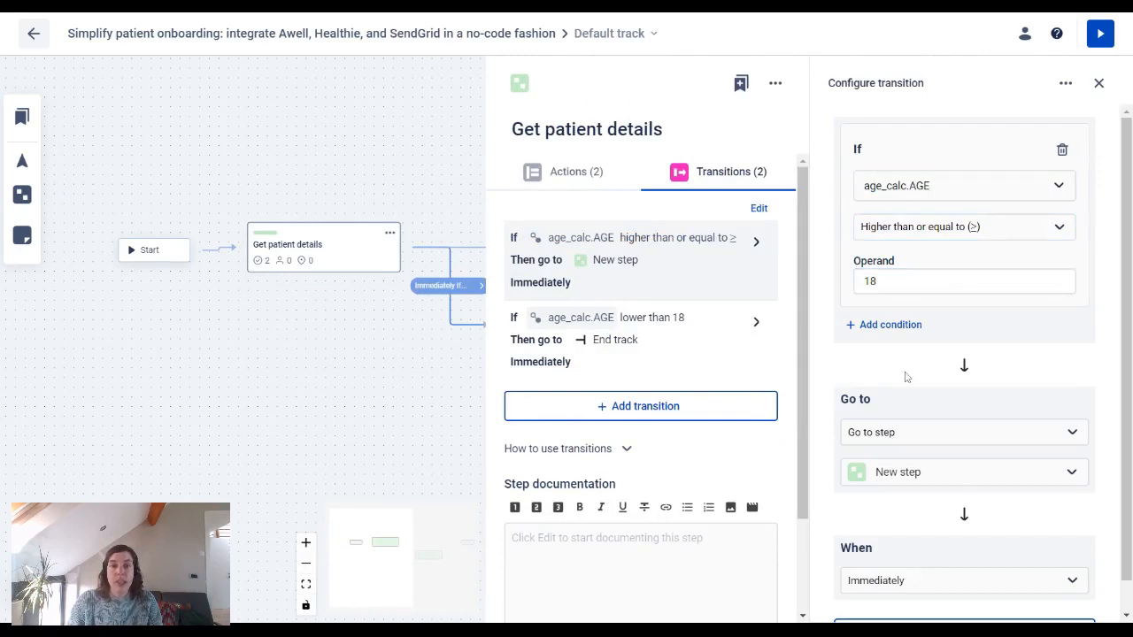
left_click(386, 385)
left_click(604, 327)
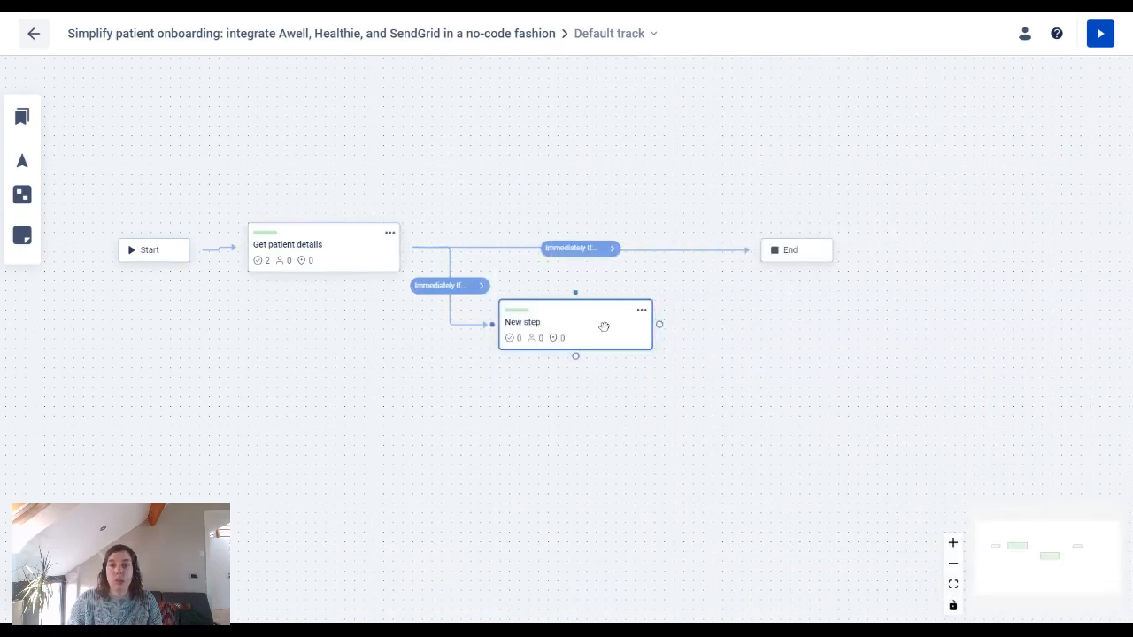
Step: Add a Send email action to the patient with subject 'Hello from Your Care org'
left_click(960, 244)
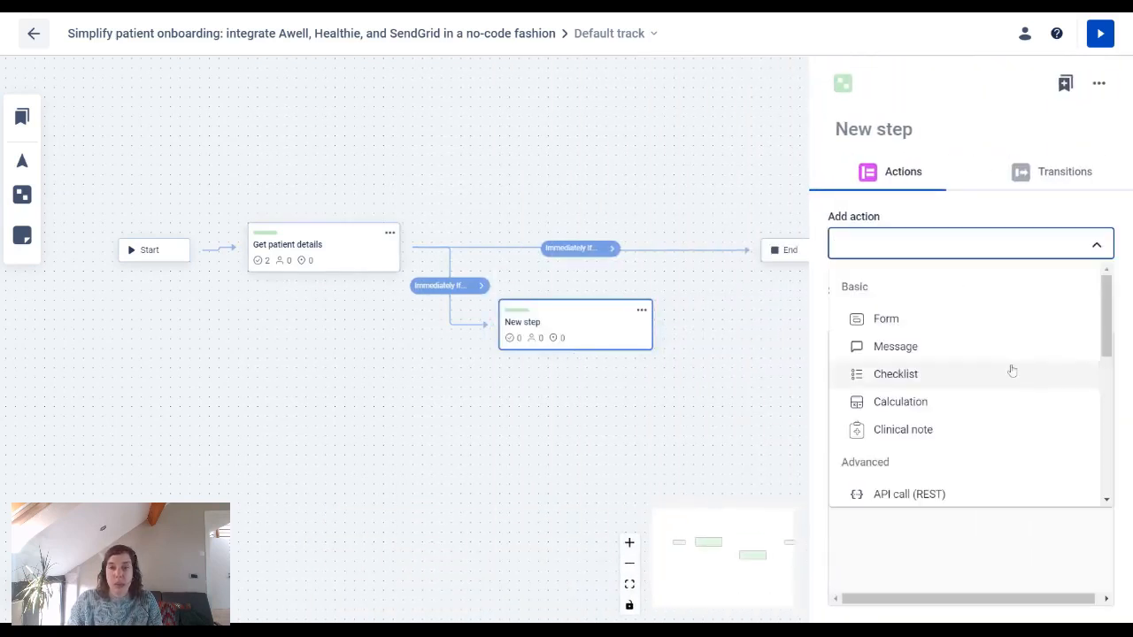
scroll(1004, 362, "down", 2)
scroll(1004, 362, "down", 5)
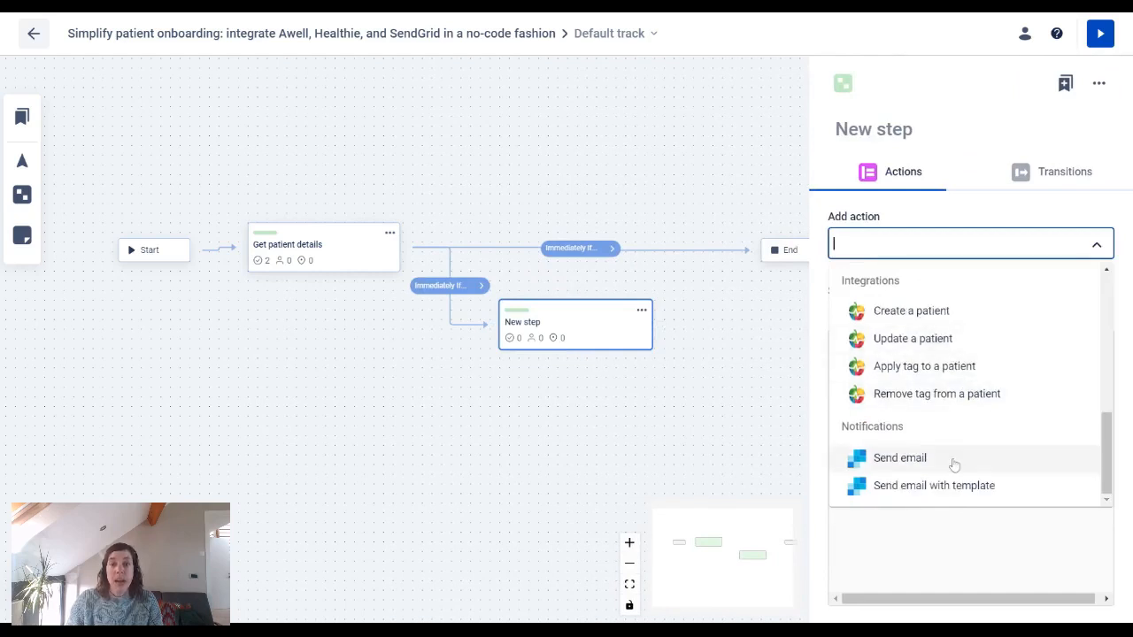
left_click(953, 460)
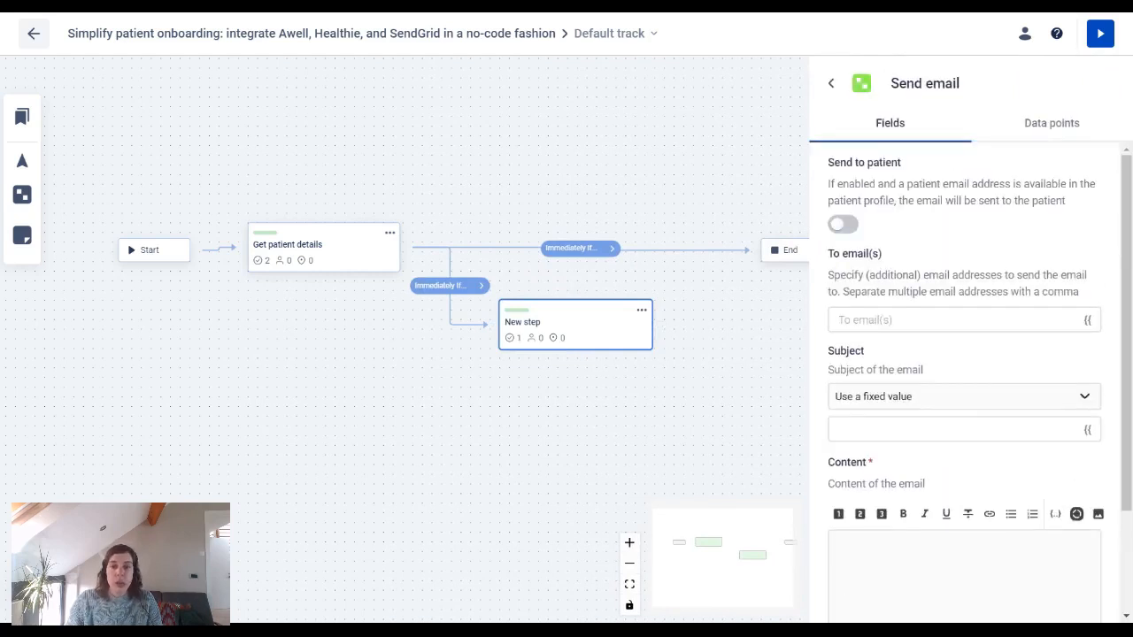
left_click(848, 229)
left_click(927, 428)
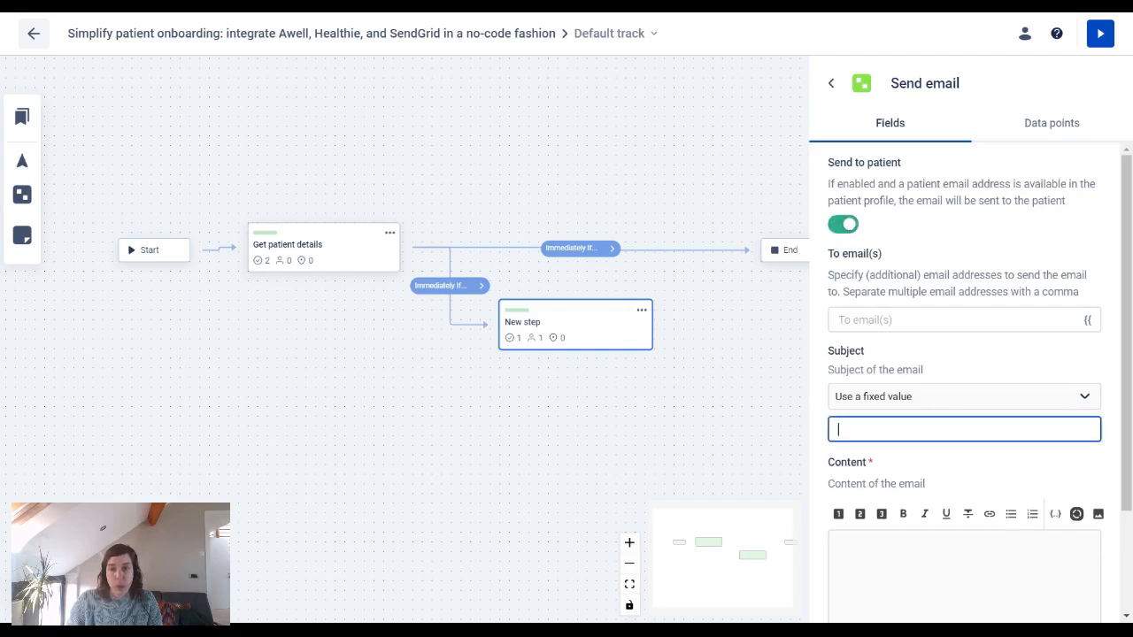
type("Hello from Your Care org")
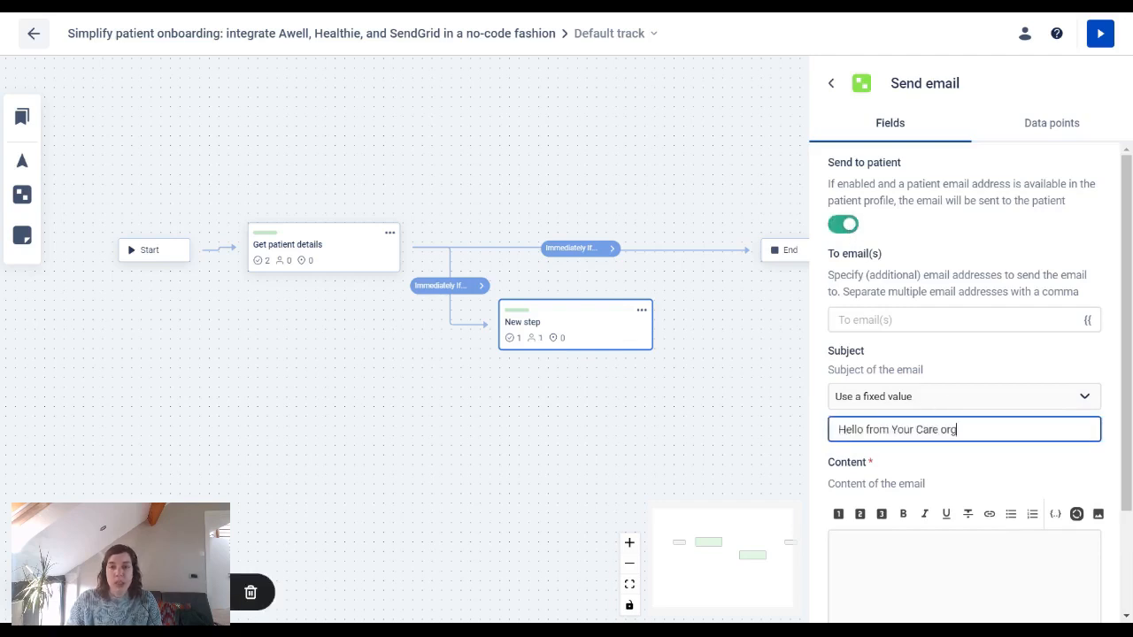
Step: Paste the onboarding email text into the email content and close the email settings
scroll(964, 425, "down", 2)
left_click(929, 443)
key("alt+Tab")
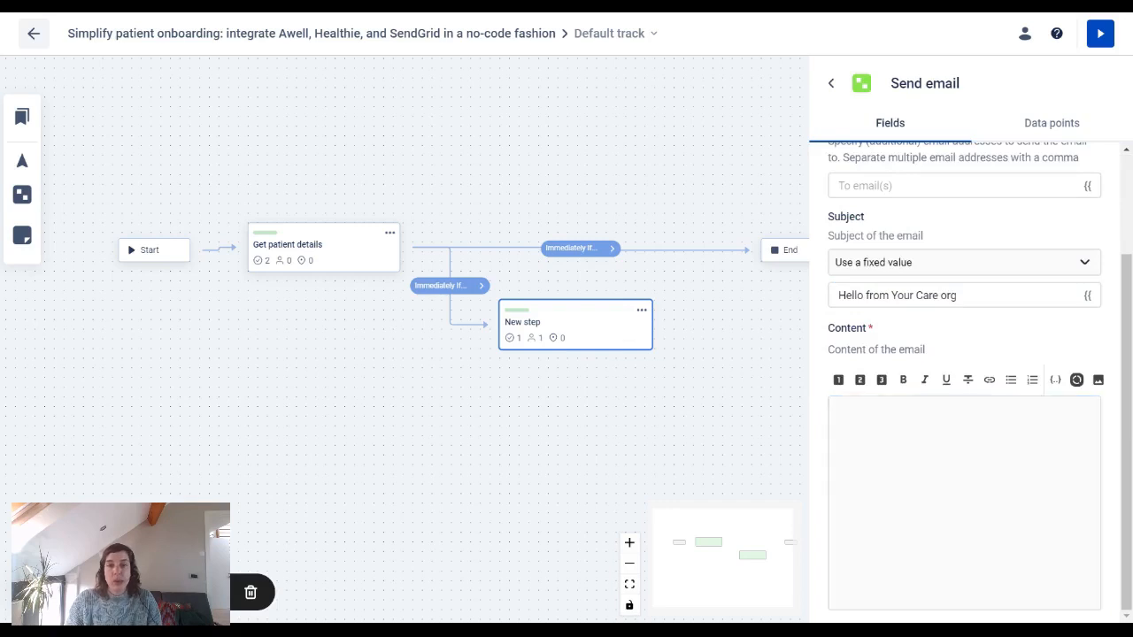
key("alt+Tab")
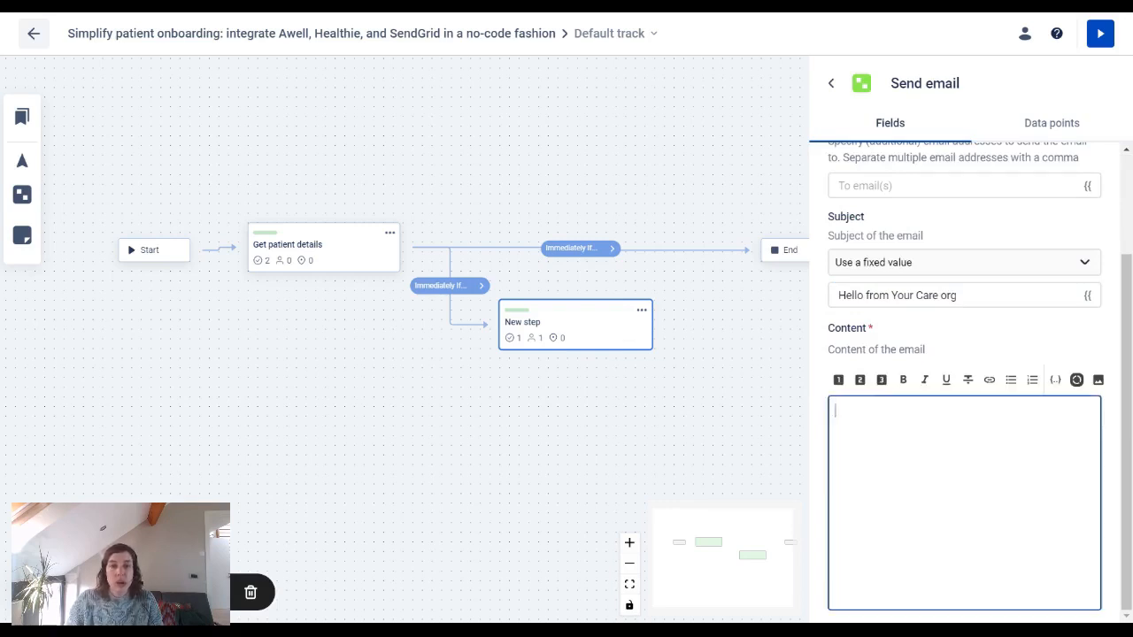
key("ctrl+v")
left_click(621, 471)
left_click(642, 310)
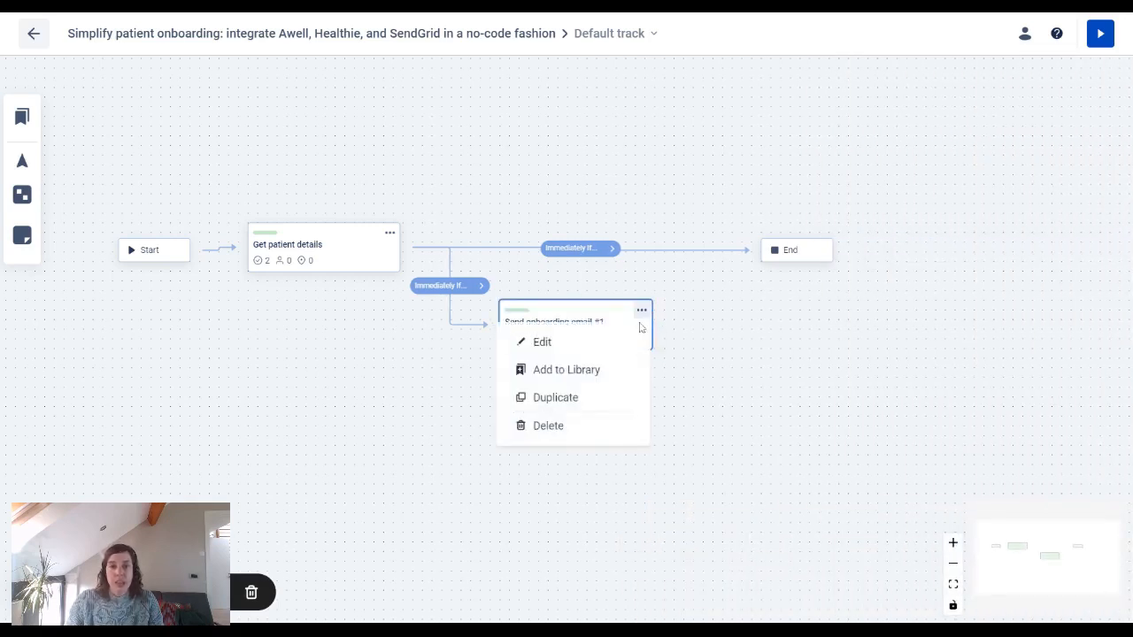
Step: Save email #1 to the library and place a copy after it as Send onboarding email #2
left_click(614, 369)
left_click_drag(605, 294, 439, 295)
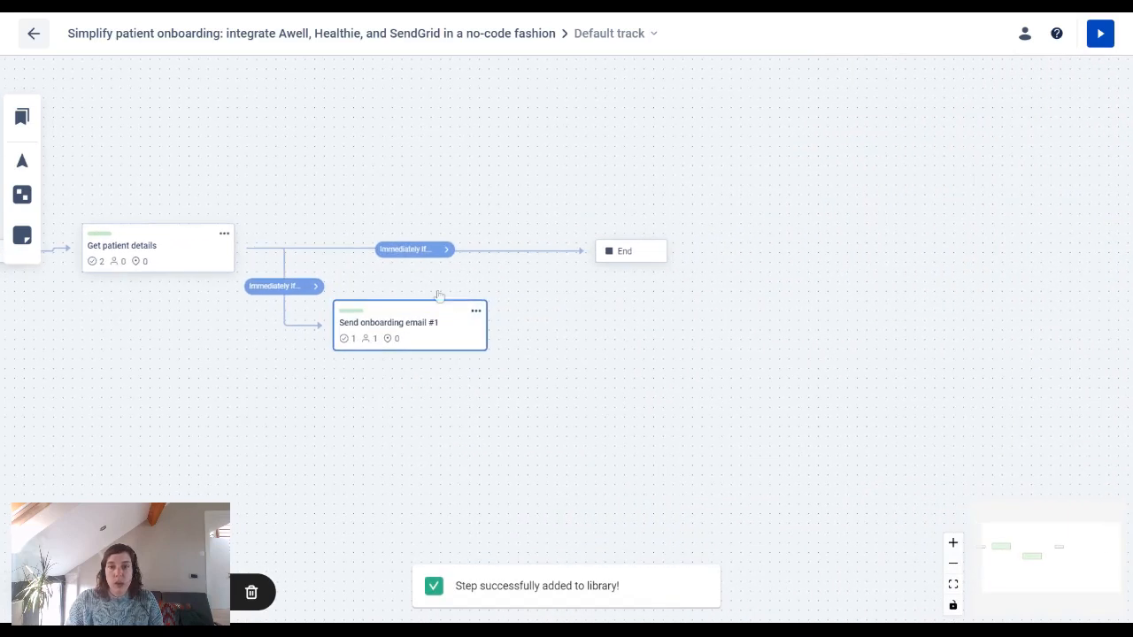
left_click(22, 116)
scroll(133, 265, "down", 3)
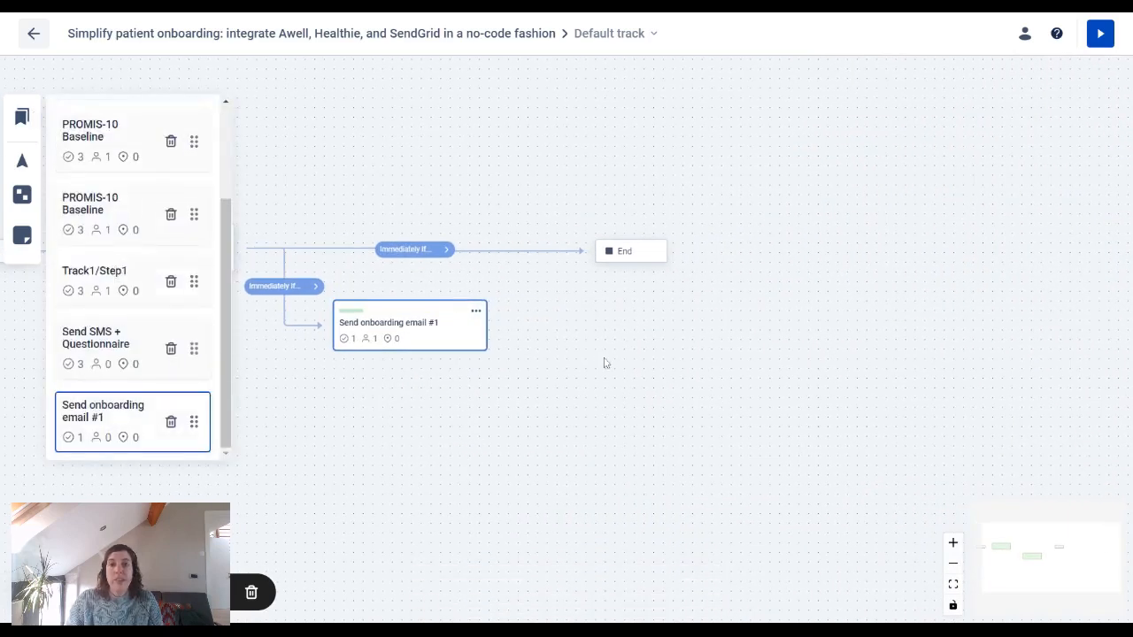
left_click_drag(606, 363, 607, 358)
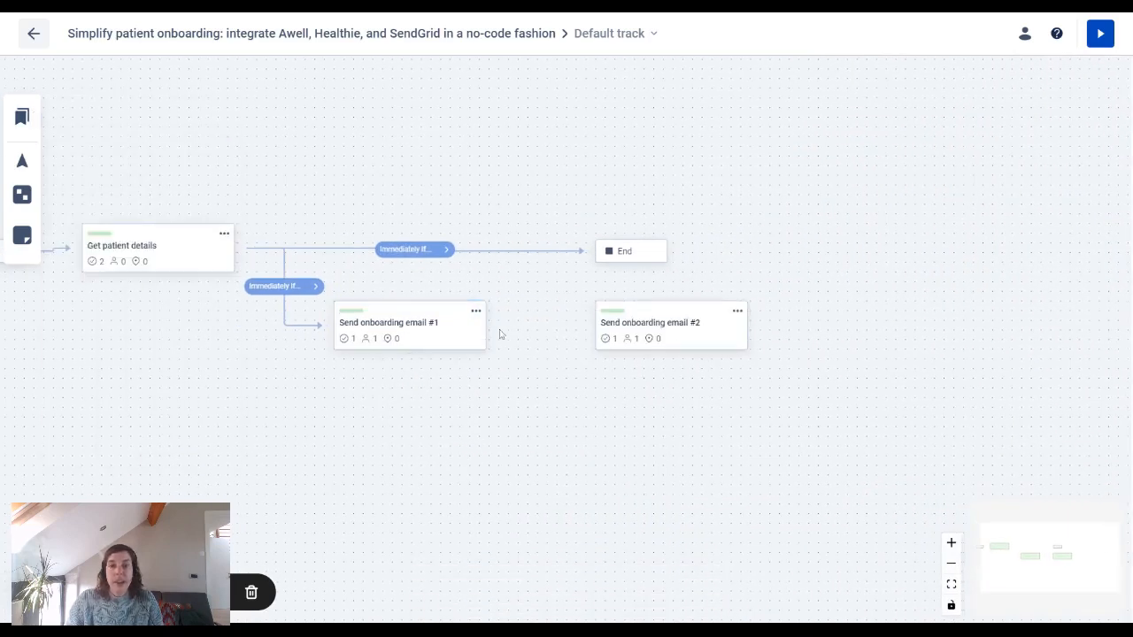
left_click_drag(494, 326, 589, 325)
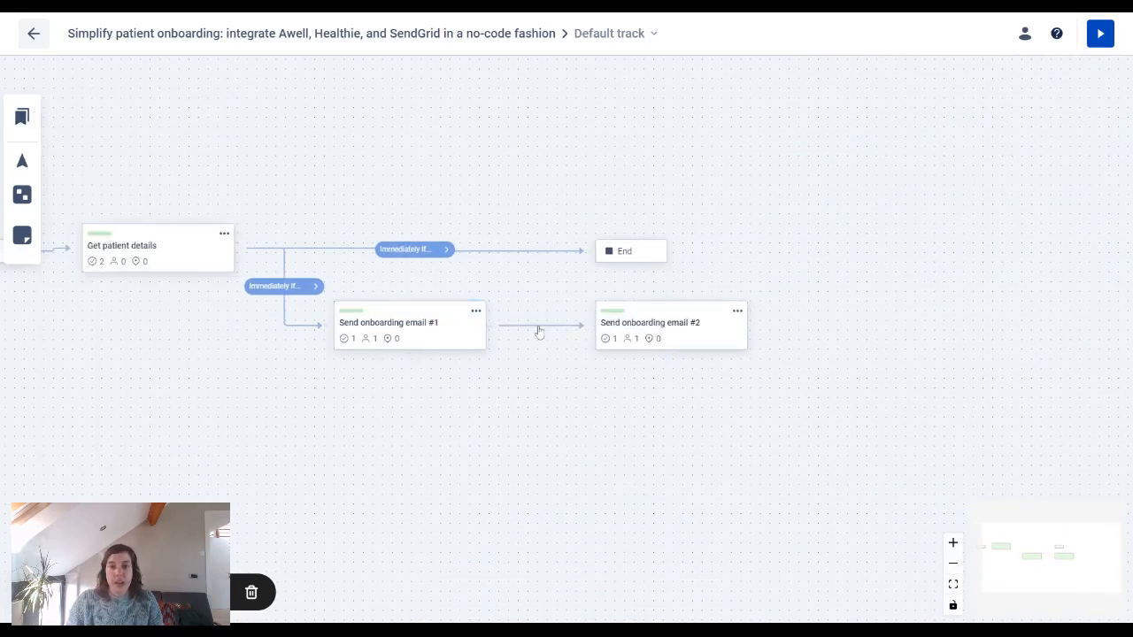
Step: Set the transition from email #1 to email #2 to wait a delay of 2 days
left_click(539, 331)
left_click(965, 409)
left_click(894, 470)
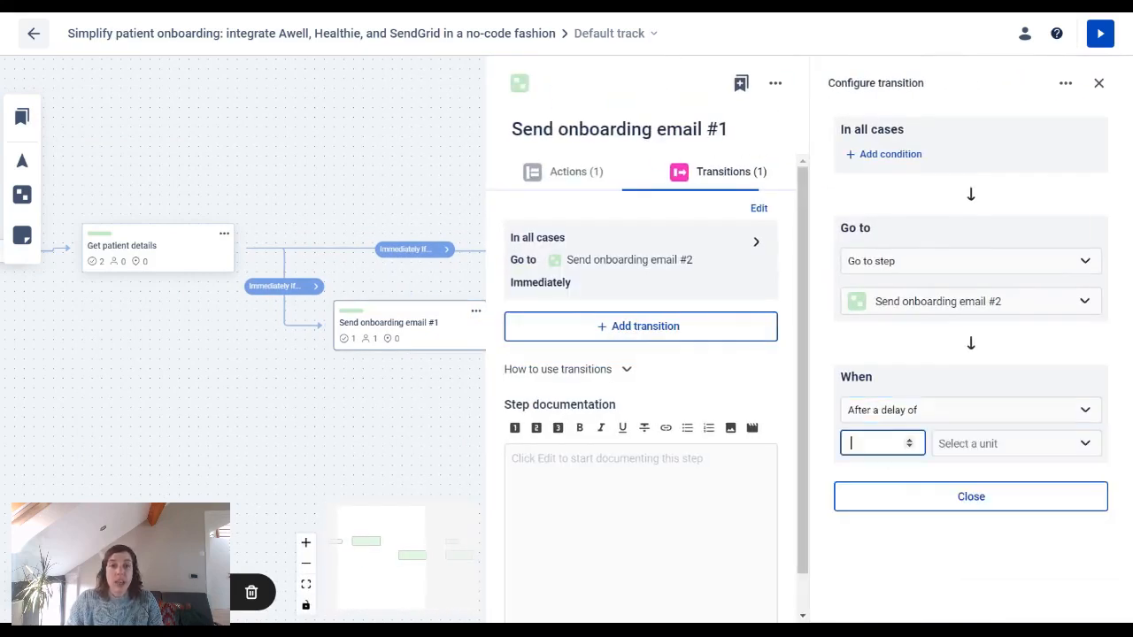
type("2")
key("Tab")
type("d")
left_click(979, 481)
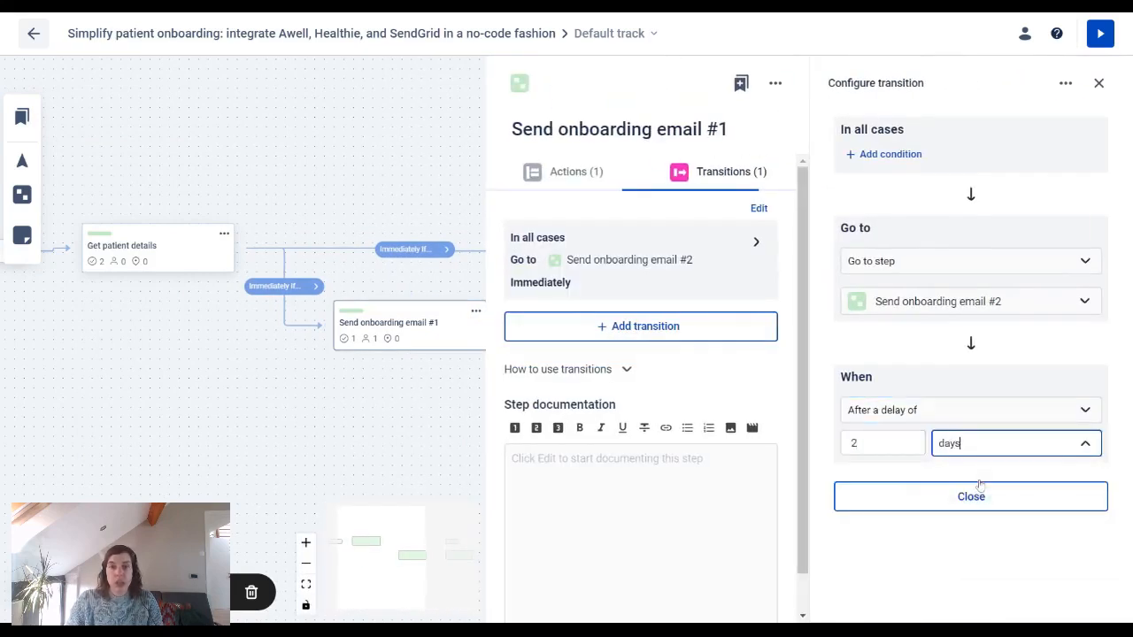
left_click(378, 438)
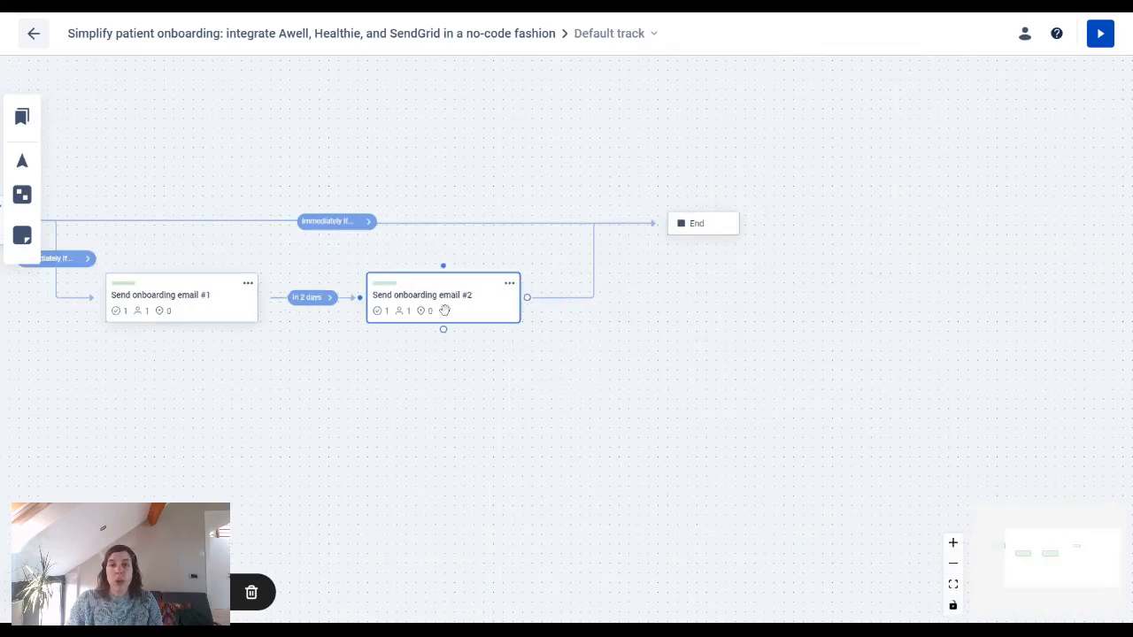
Step: Replace email #2's content with check-in text greeting the patient by firstName
left_click(443, 311)
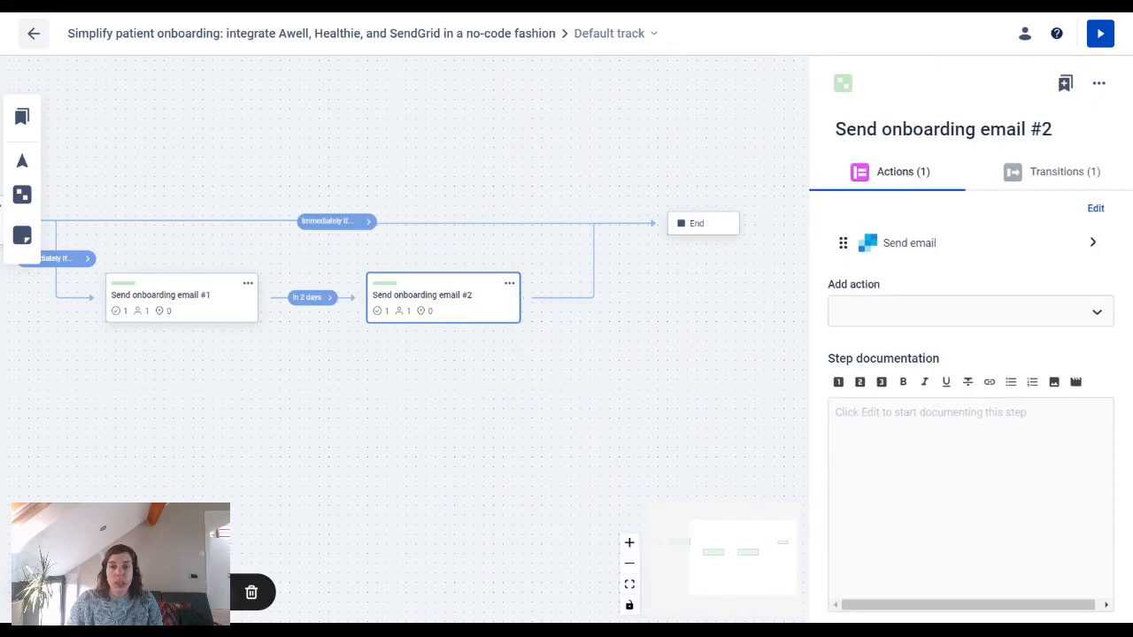
left_click(938, 246)
scroll(944, 247, "down", 2)
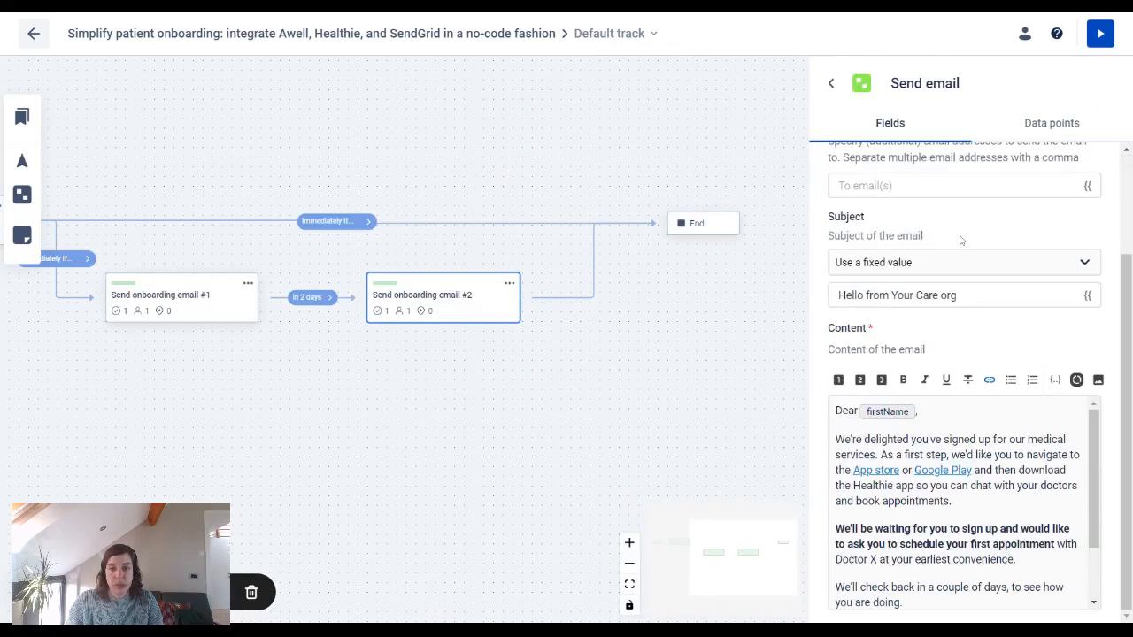
left_click(965, 495)
key("ctrl+a")
key("BackSpace")
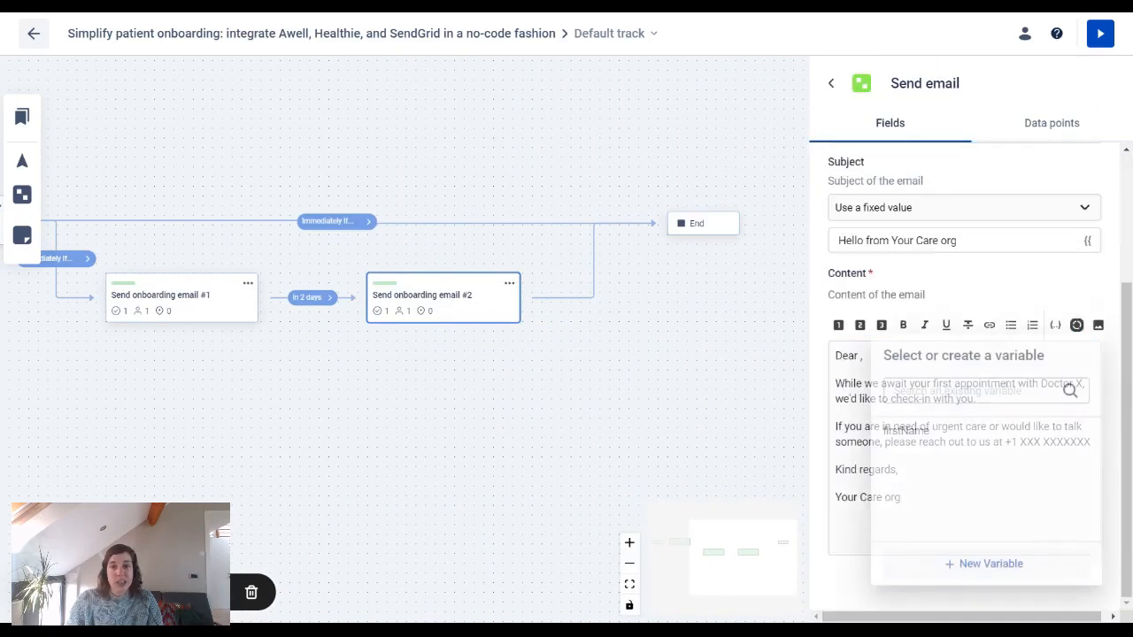
left_click(964, 433)
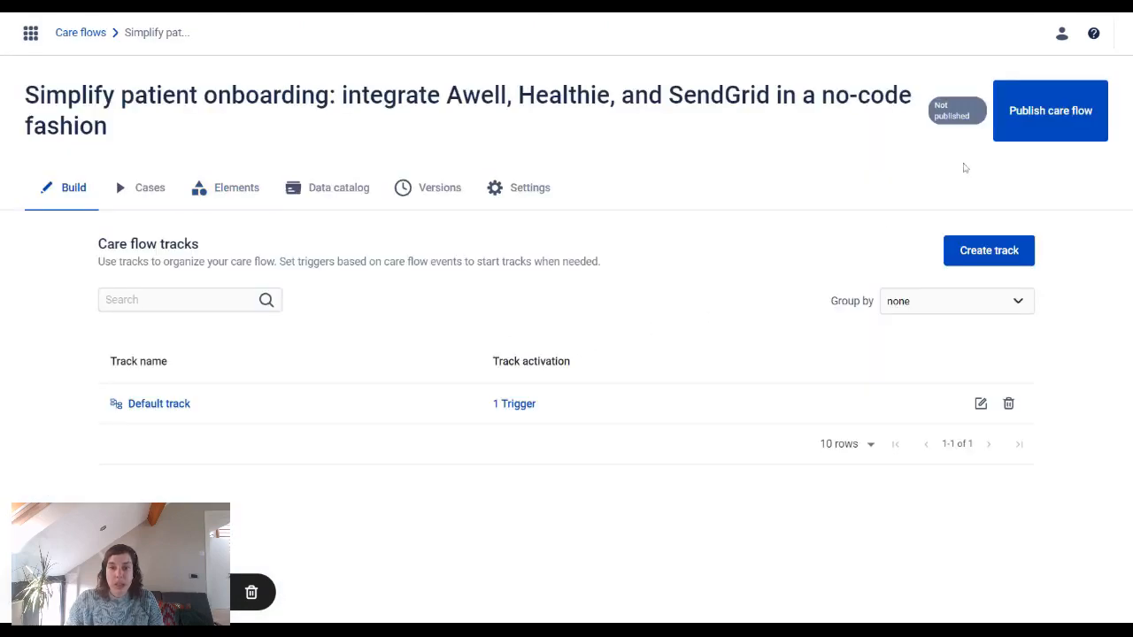
Step: Publish the care flow as version 1
left_click(1053, 124)
type("V1")
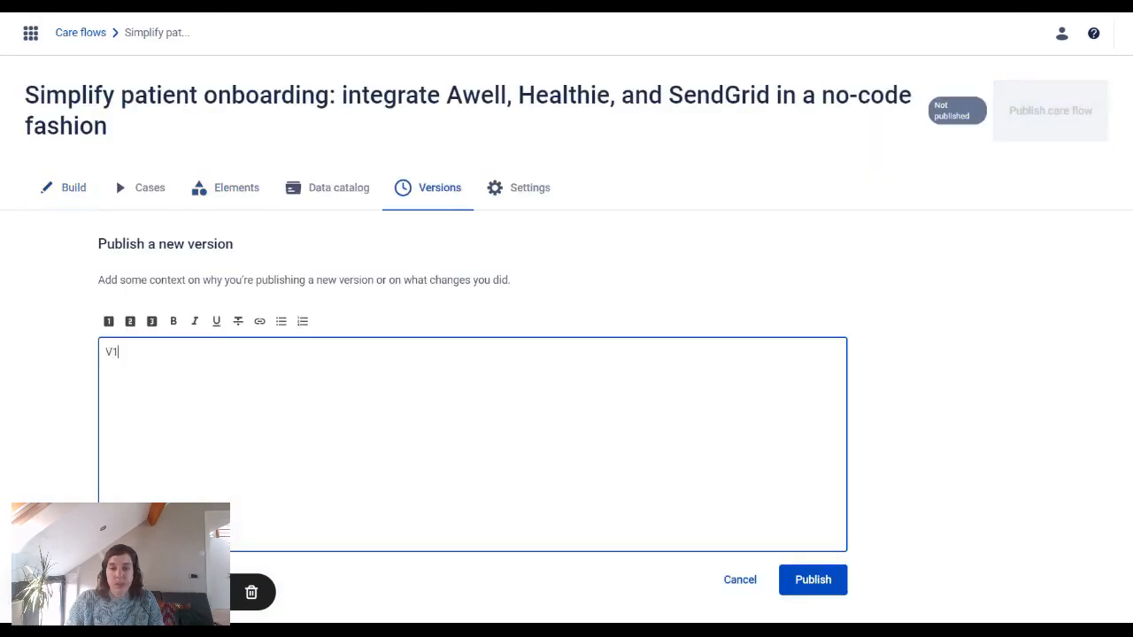
left_click(830, 586)
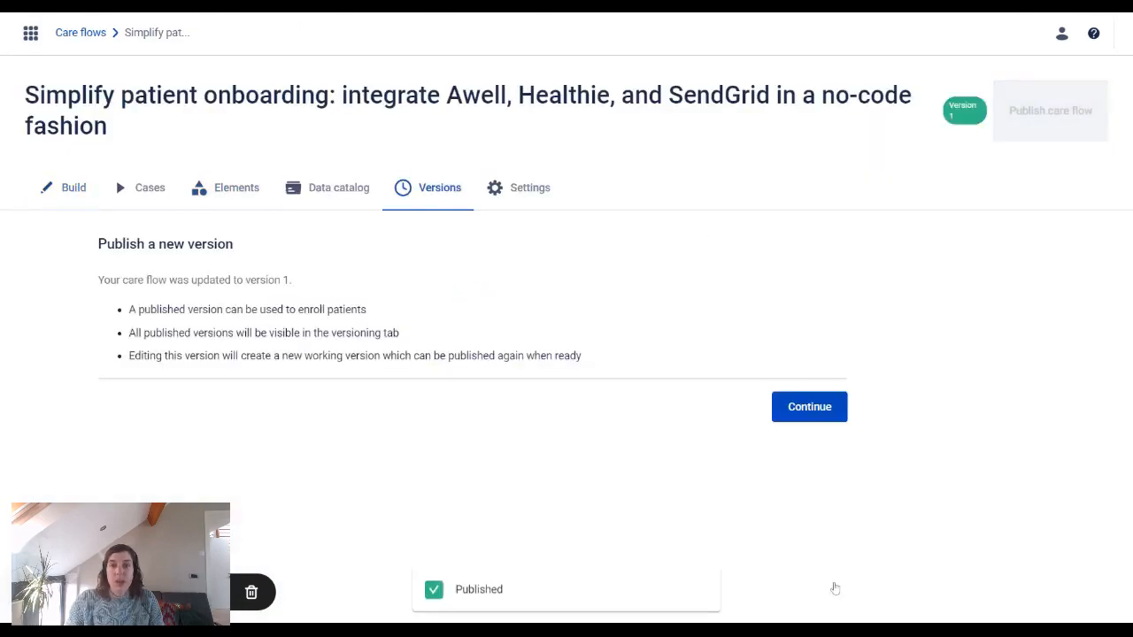
left_click(798, 416)
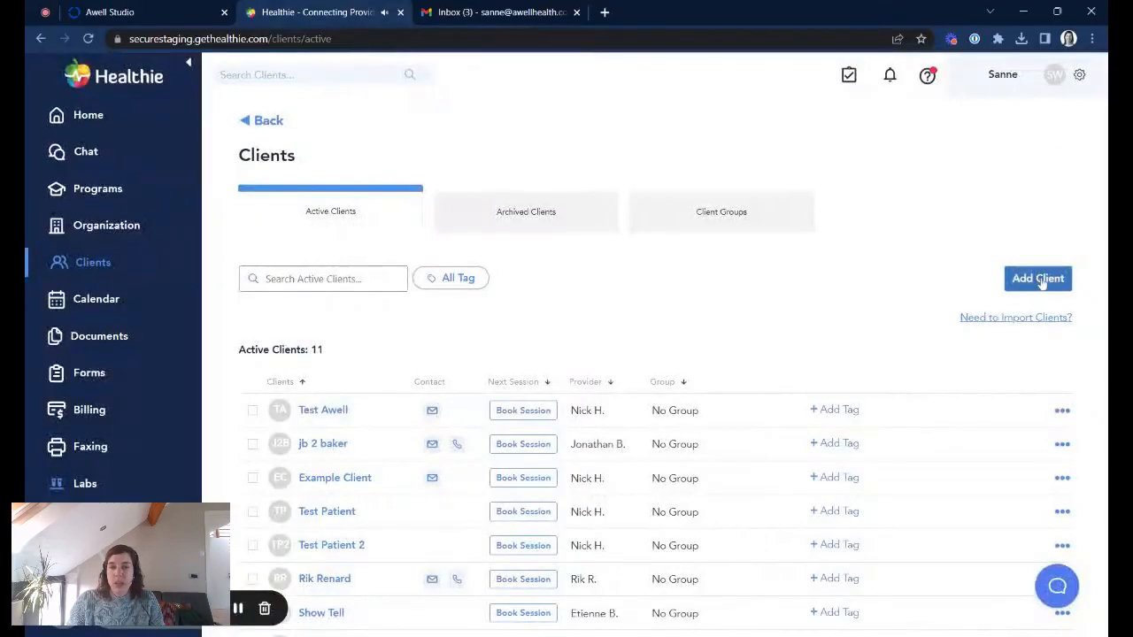
Step: Add a new Healthie client with first name, last name, mobile number and email, and send the invite
left_click(1037, 278)
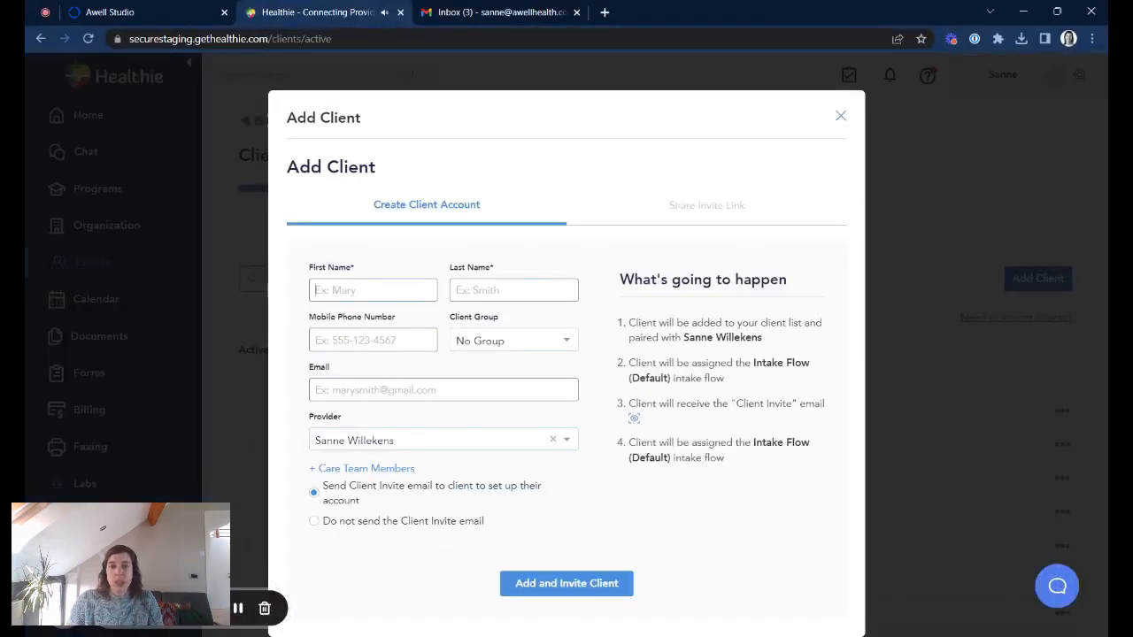
type("Her")
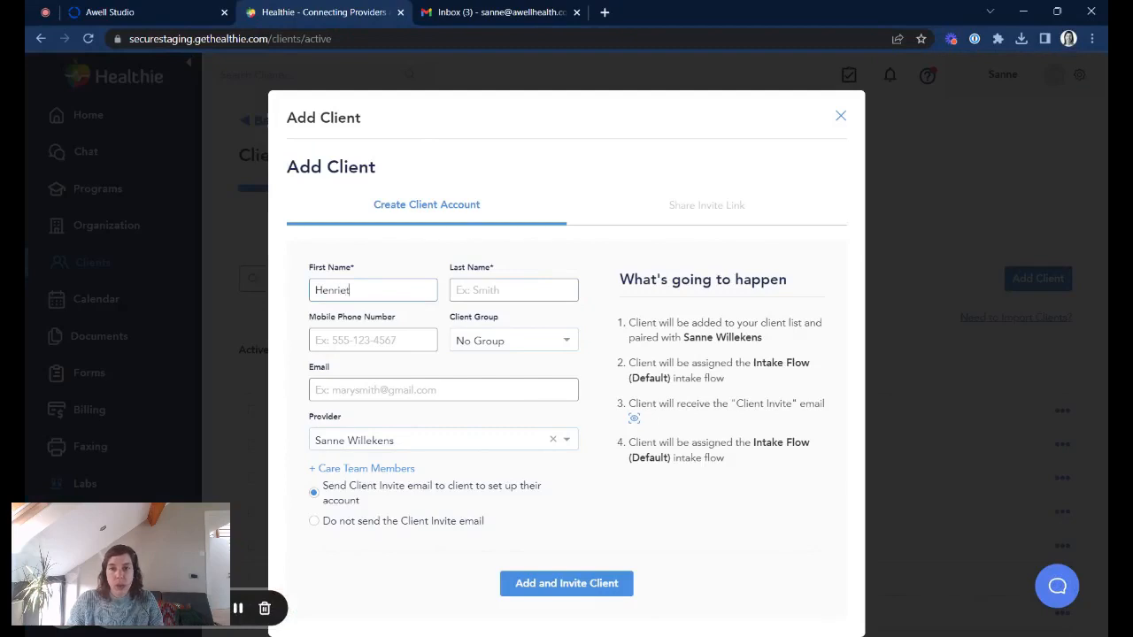
key("Tab")
type("L")
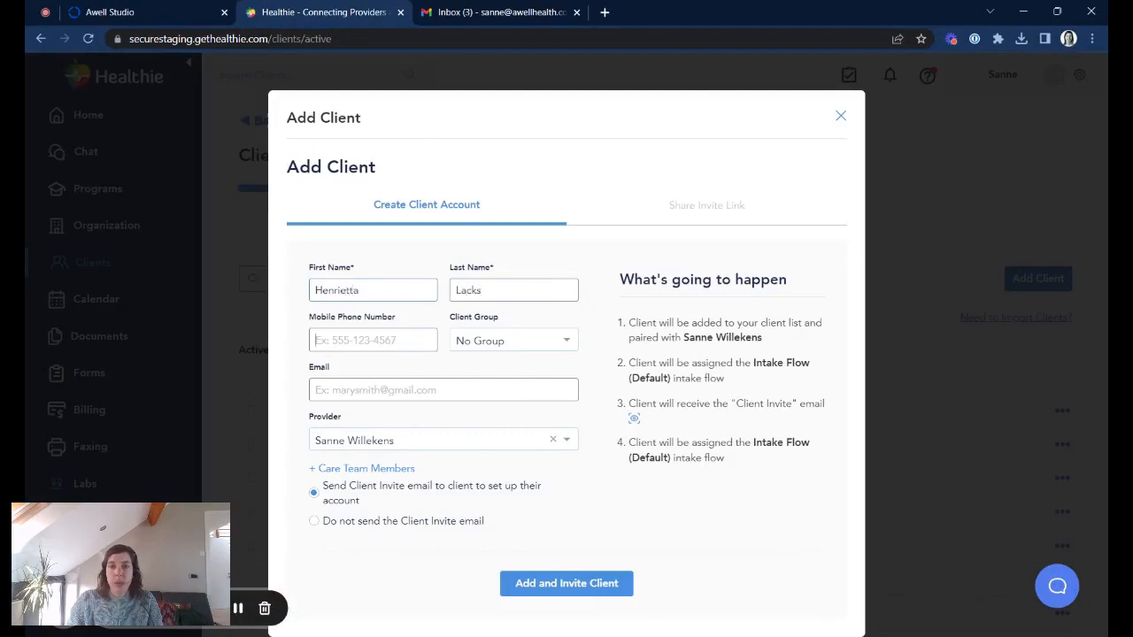
key("Tab")
type("+")
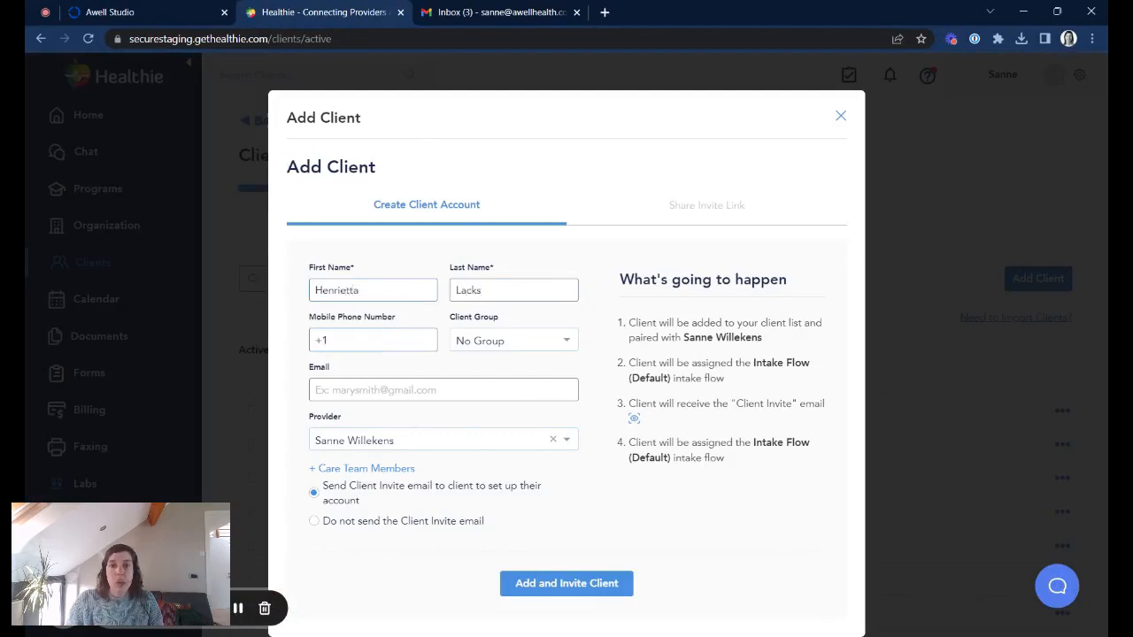
key("Tab")
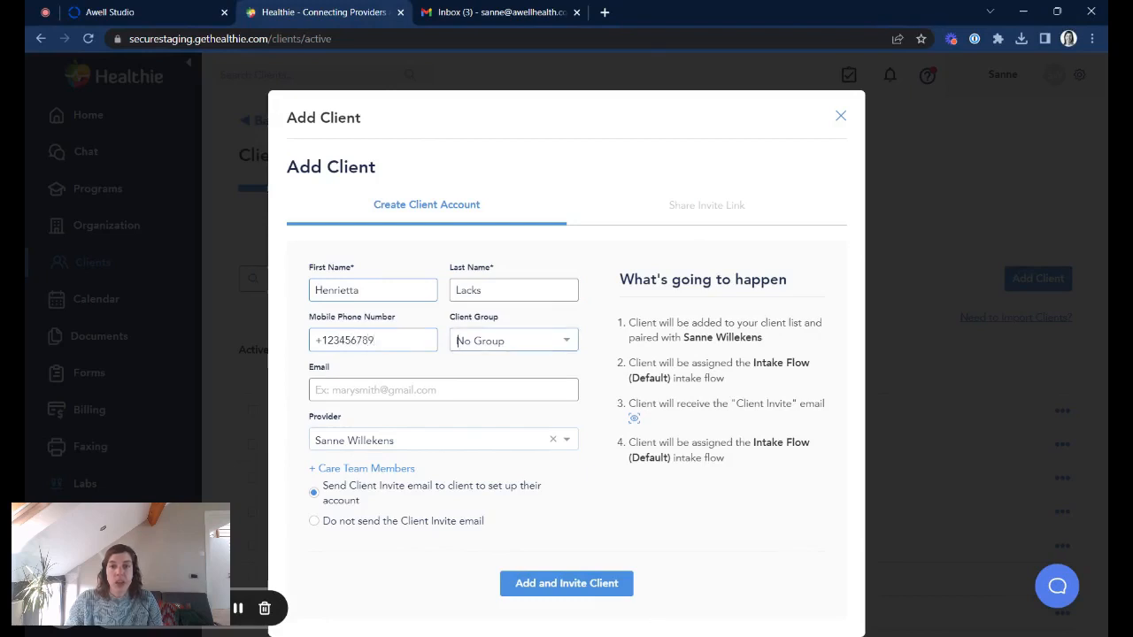
key("Tab")
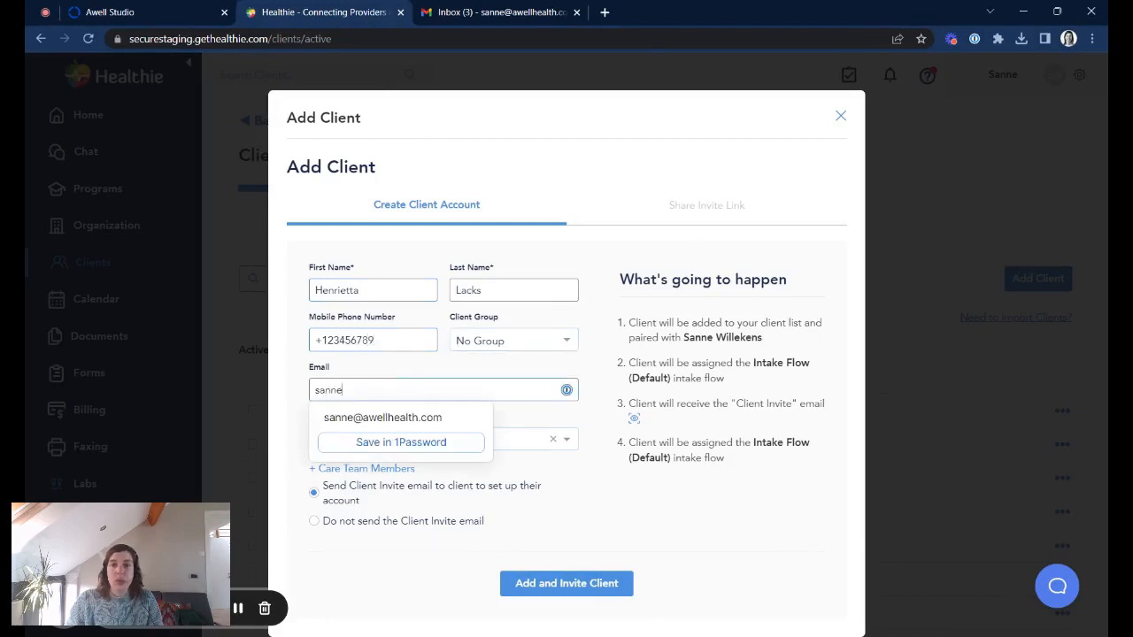
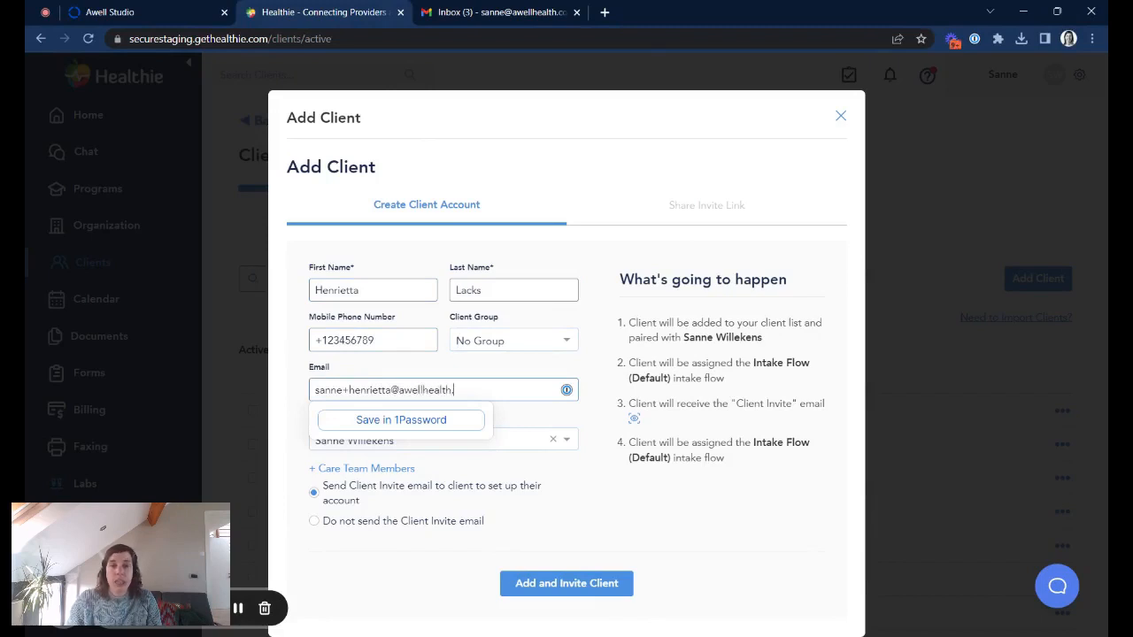
left_click(638, 525)
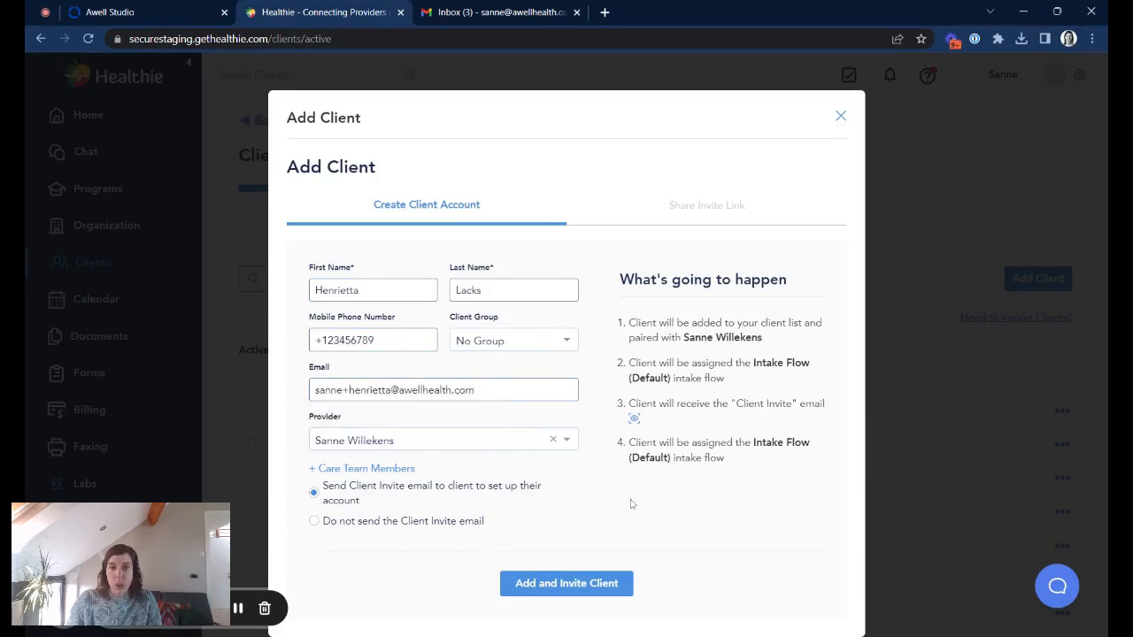
left_click(601, 589)
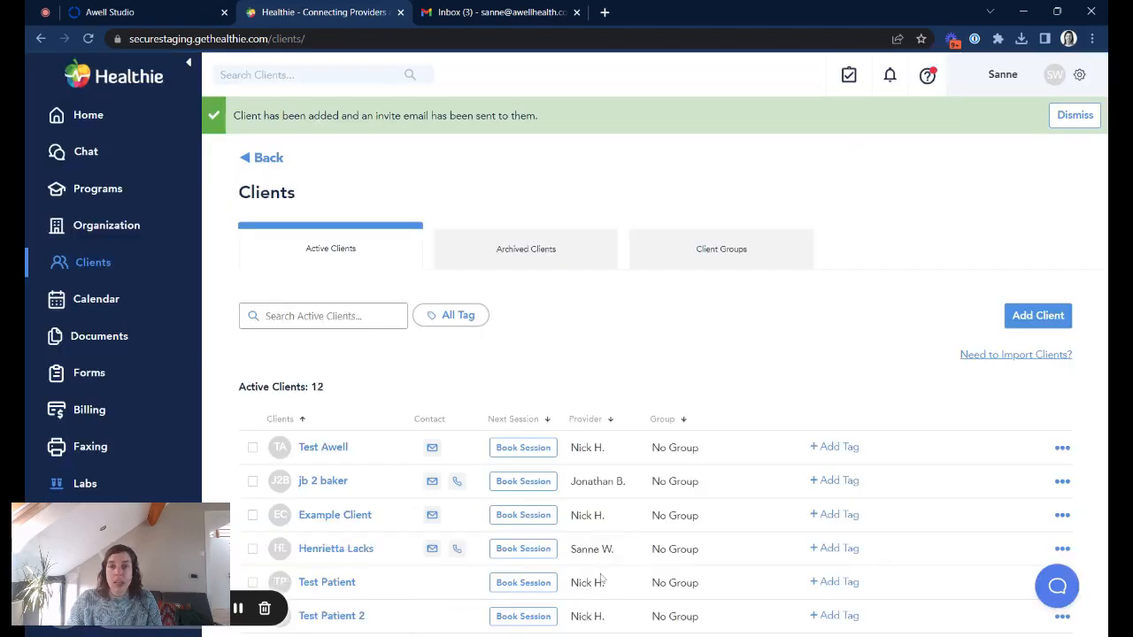
Step: Confirm the 'Hello from Your Care org' email arrived in Gmail, then view the client's onboarding care flow in Awell Care
left_click(496, 16)
left_click(359, 209)
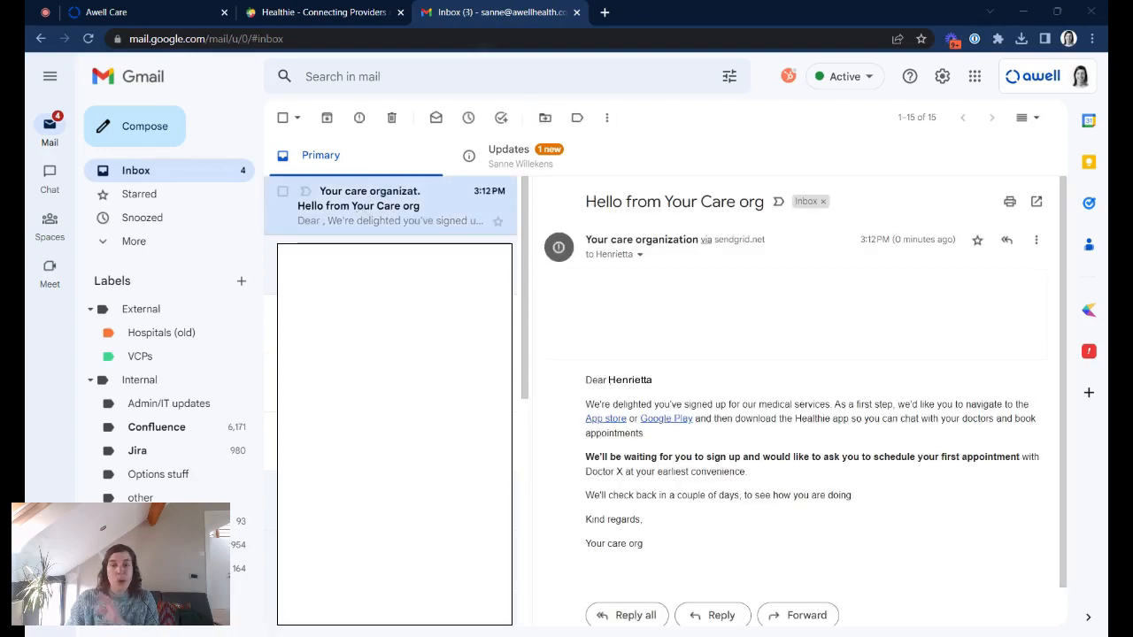
left_click(173, 9)
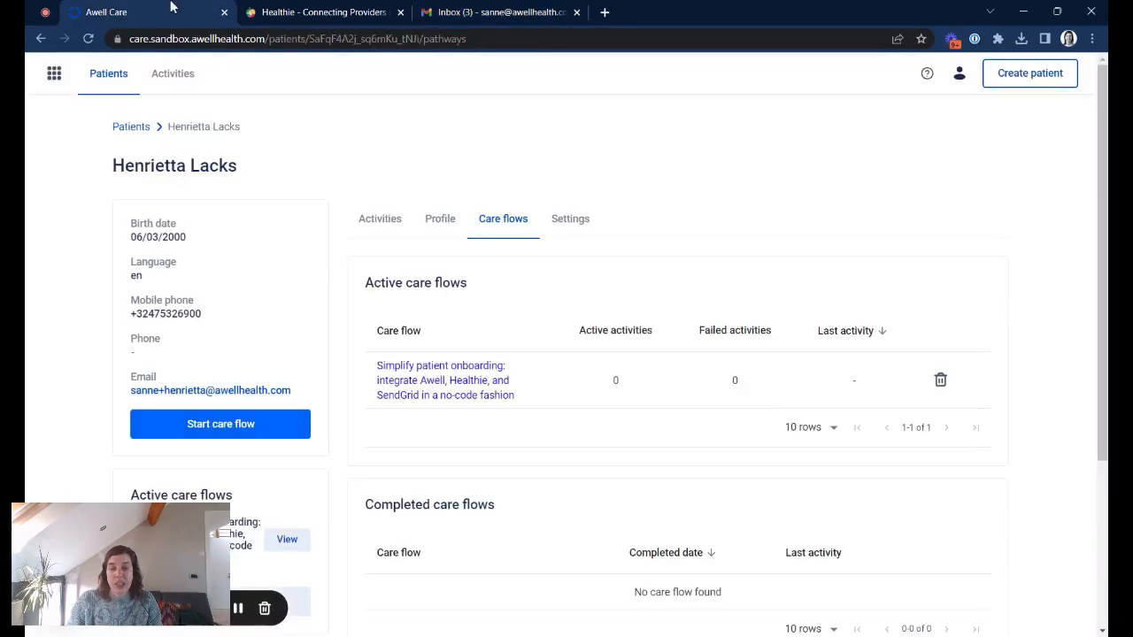
left_click(431, 378)
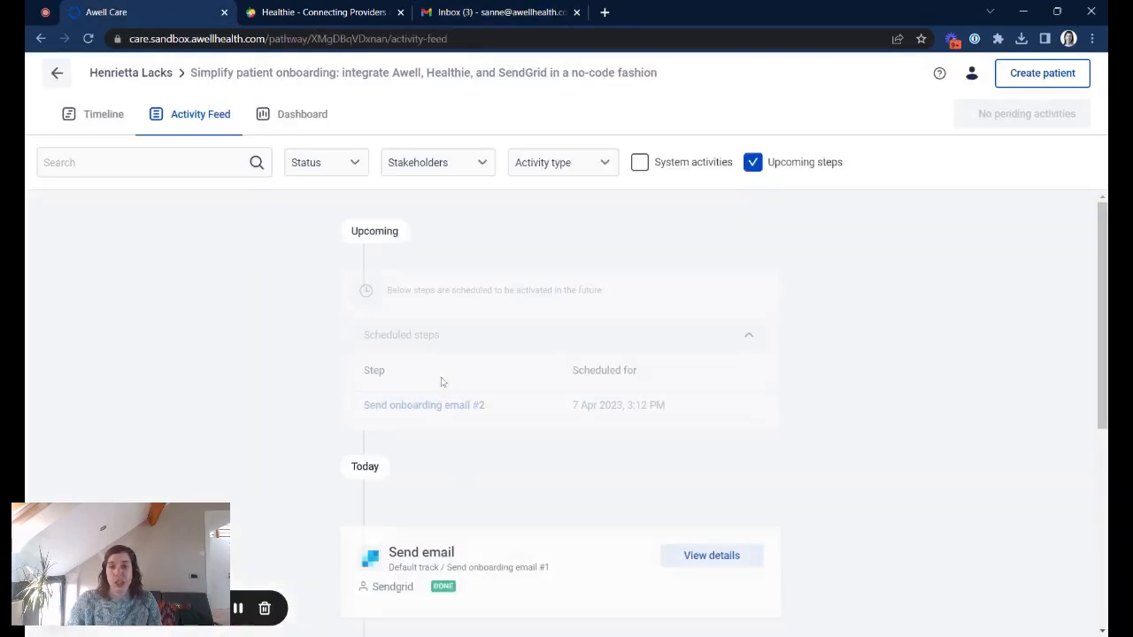